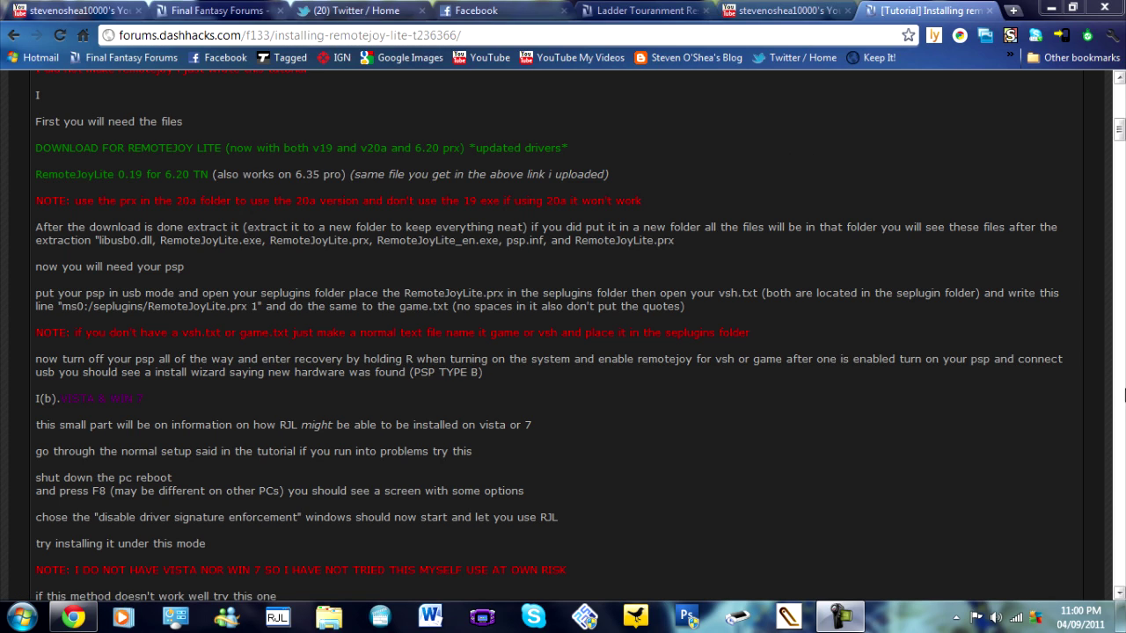
Minimize the browser with the forum tutorial and open the inner RemoteJoyLite folder from the desktop
scroll(1120, 141, "up", 3)
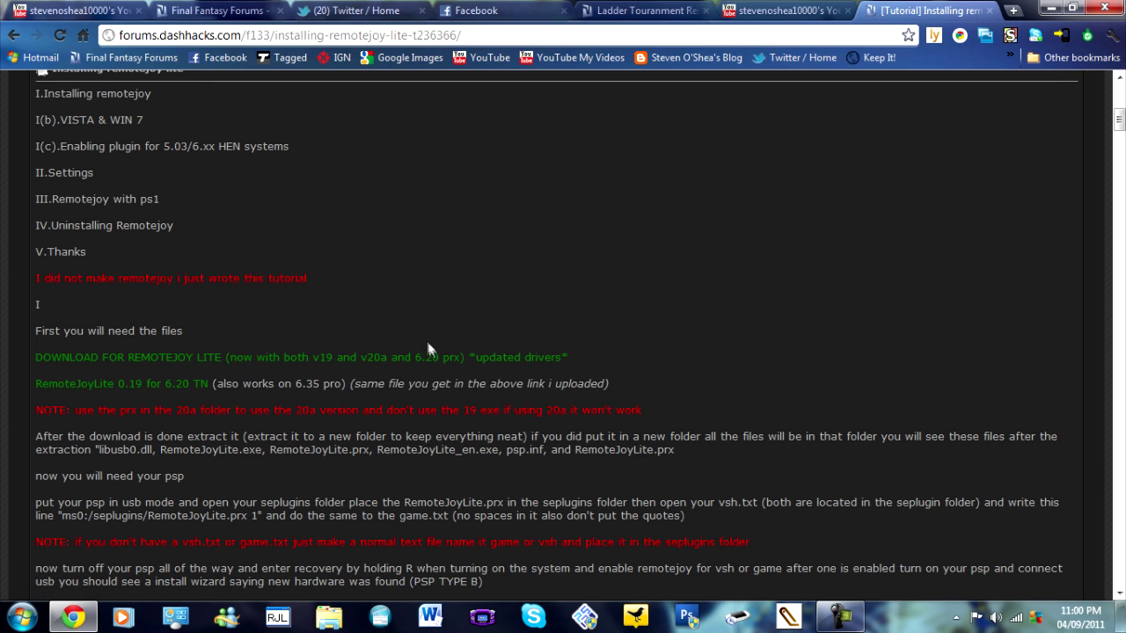
left_click(1066, 7)
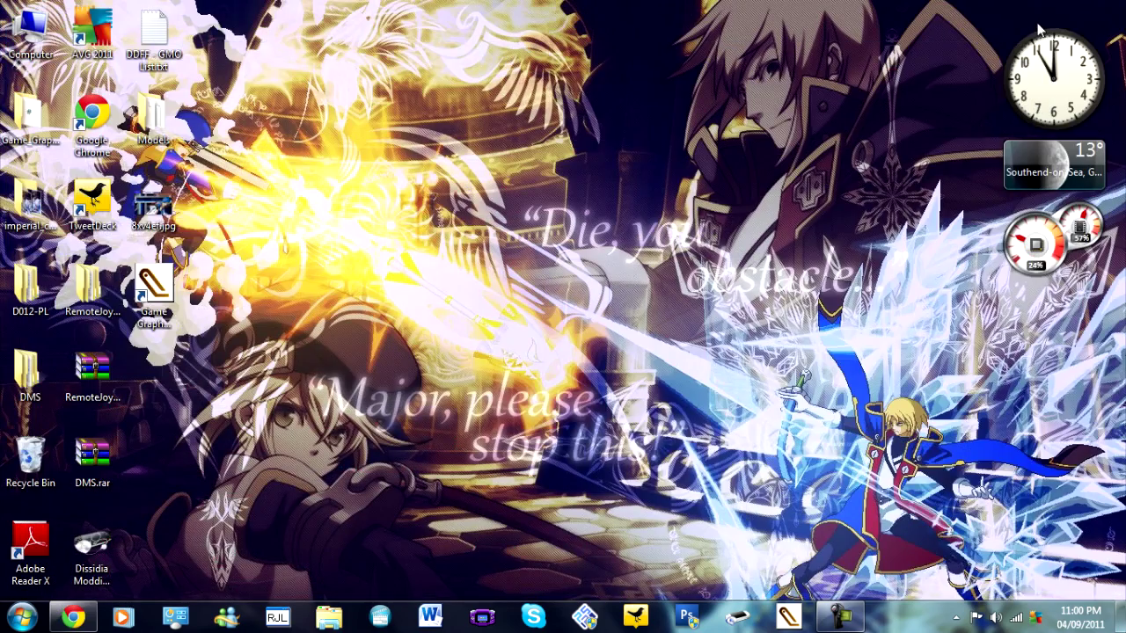
left_click(82, 389)
right_click(82, 390)
left_click(249, 150)
double_click(90, 288)
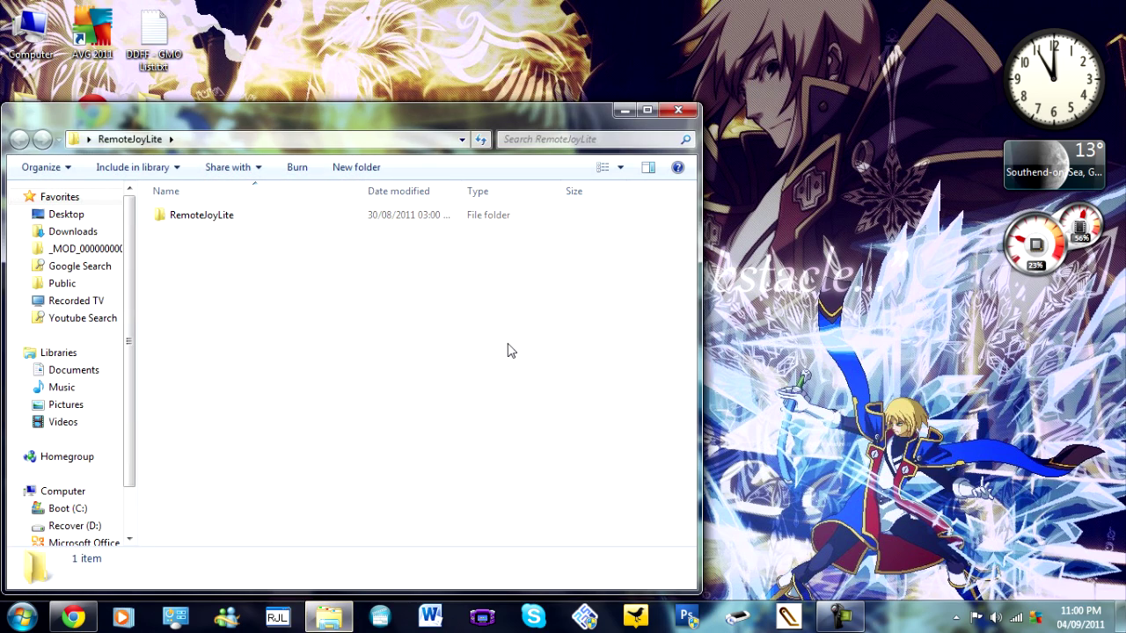
double_click(423, 218)
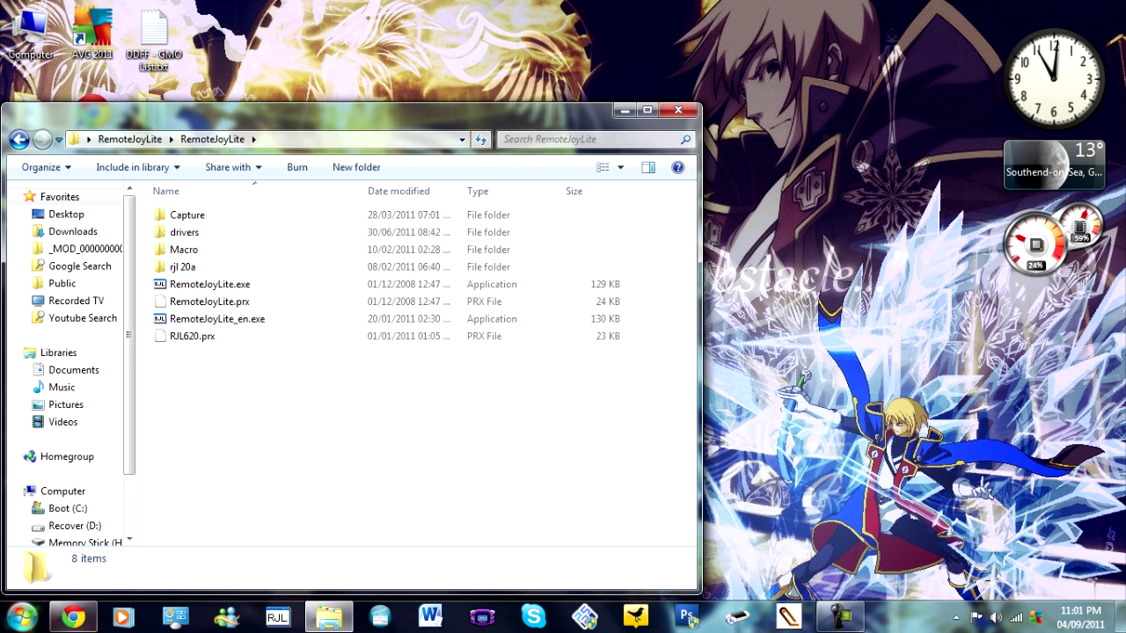
Open Memory Stick (H:) in a second window and arrange it side by side with the RemoteJoyLite folder
left_click(22, 617)
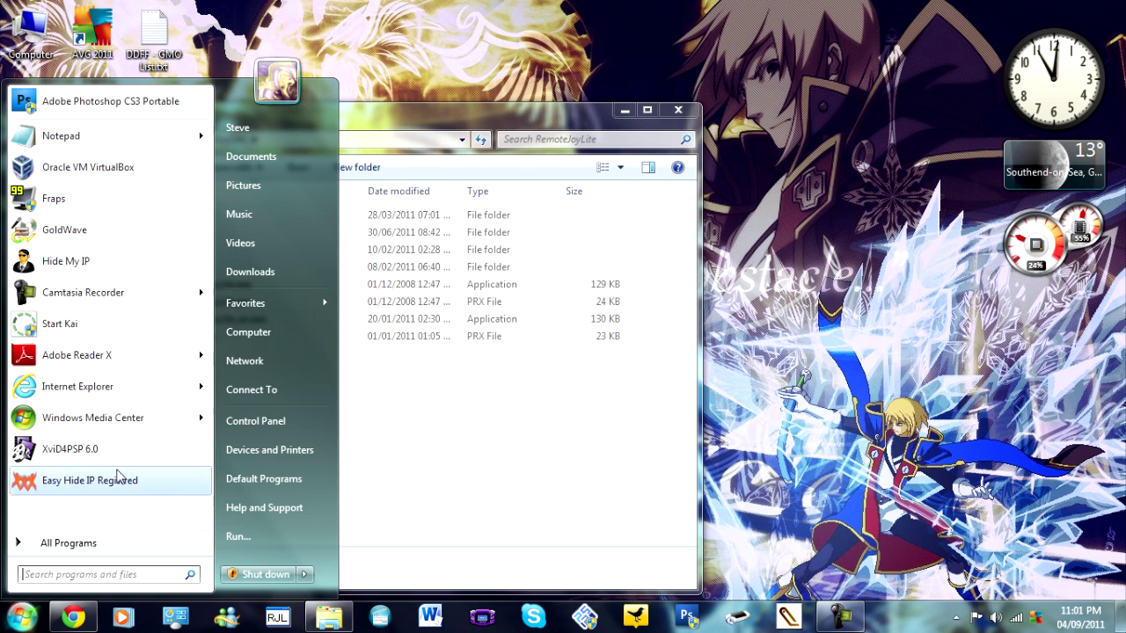
left_click(260, 337)
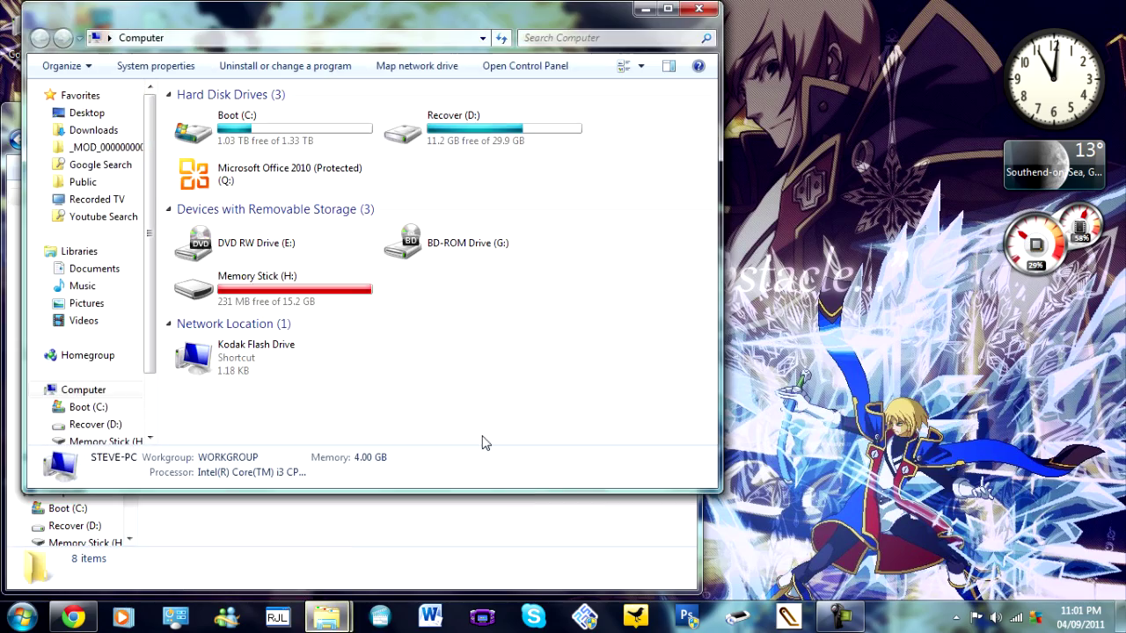
double_click(262, 284)
left_click_drag(370, 25, 822, 72)
left_click_drag(315, 108, 0, 147)
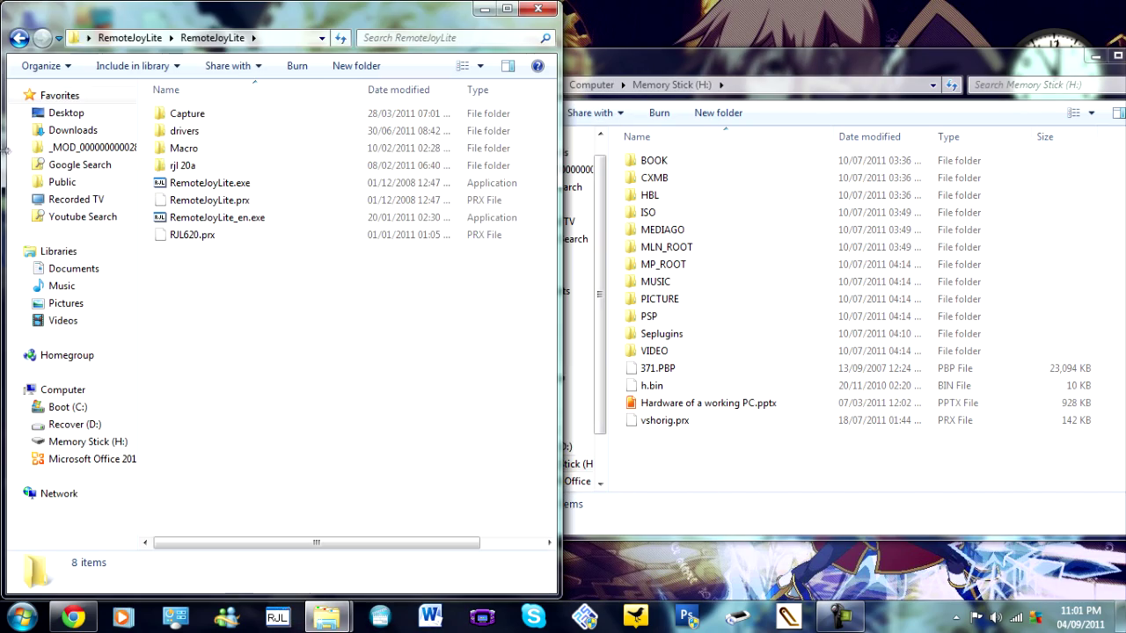
left_click(878, 88)
key("super+Right")
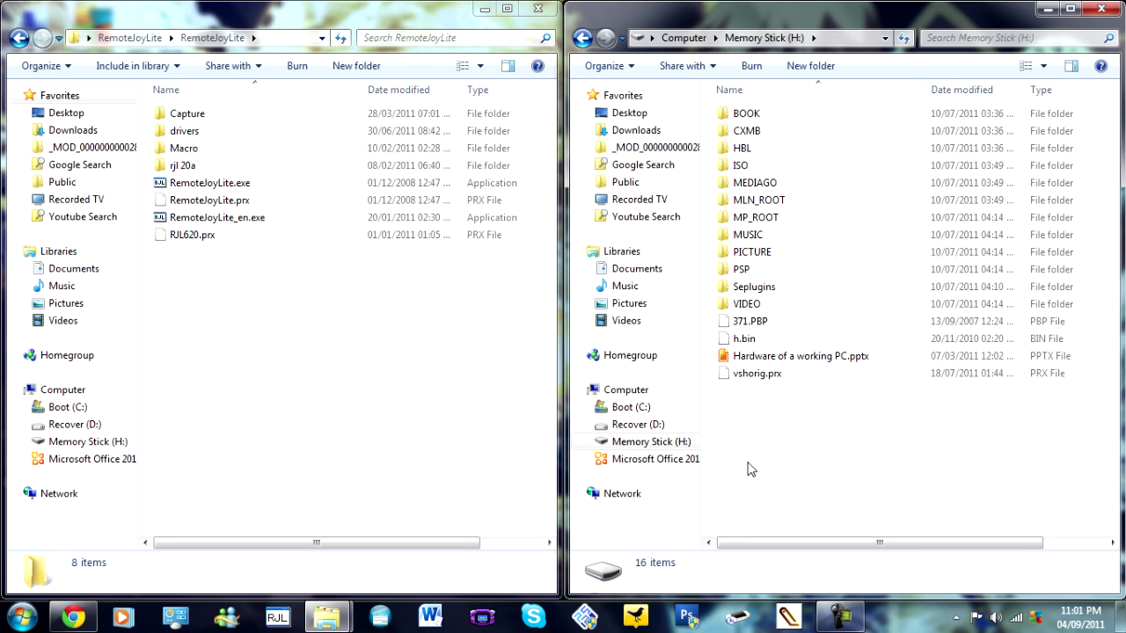
Copy RemoteJoyLite.prx into the Seplugins folder on Memory Stick (H:), replacing the existing file
left_click(683, 37)
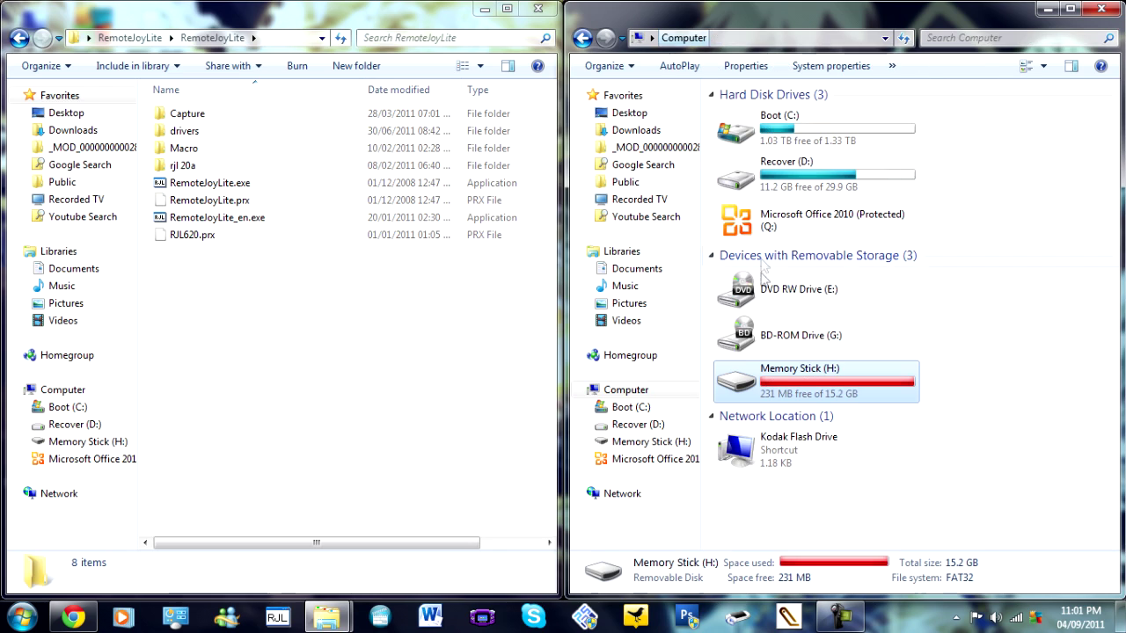
double_click(785, 398)
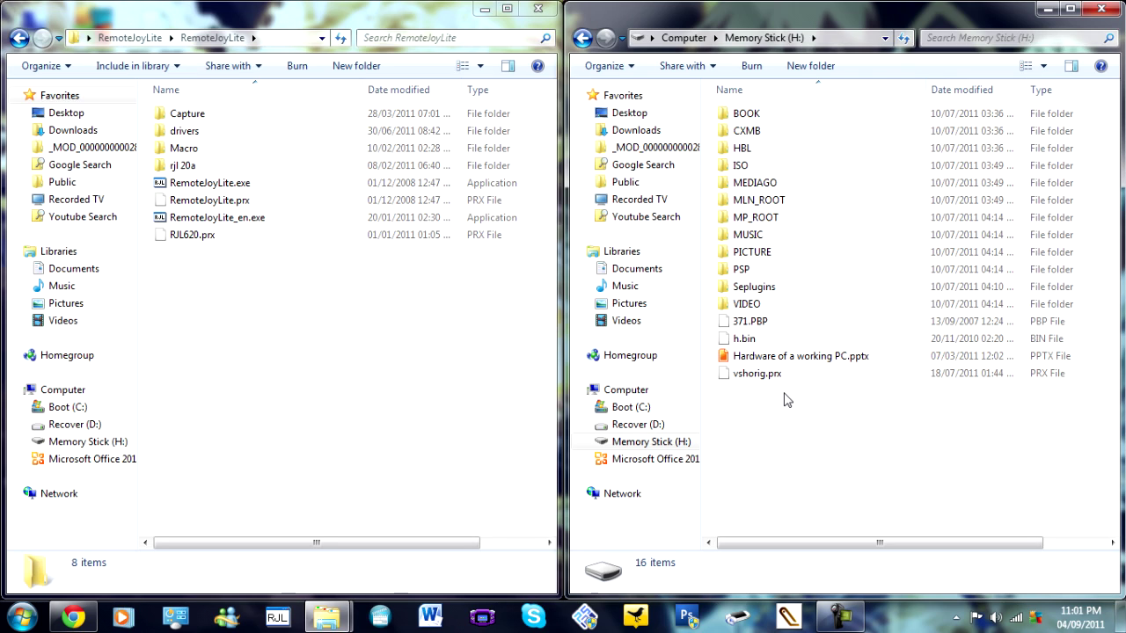
left_click(801, 292)
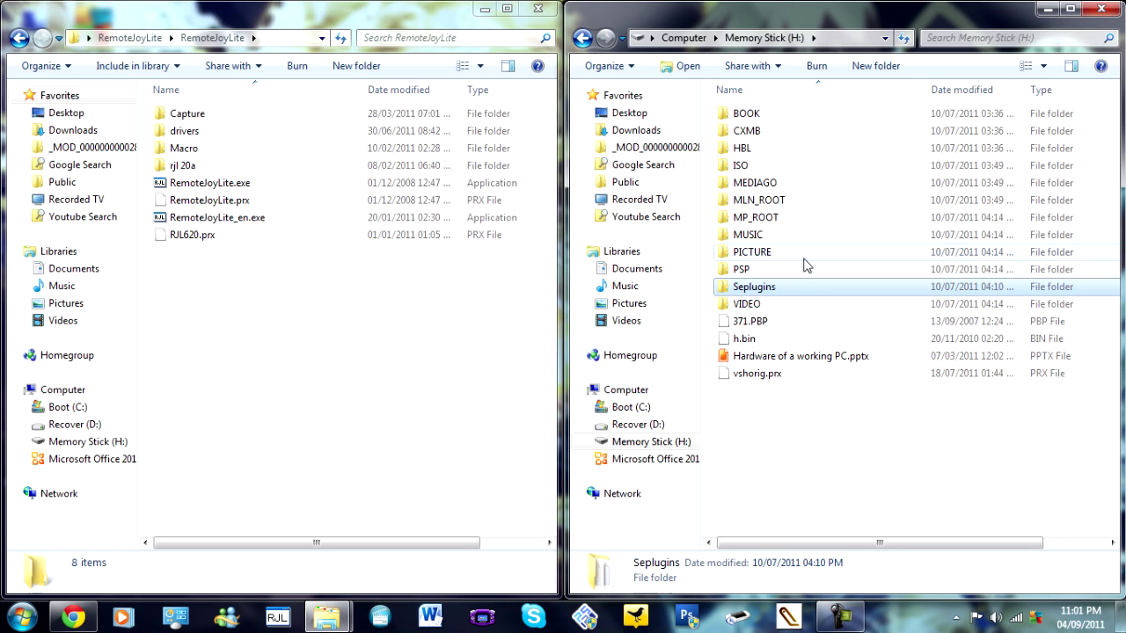
double_click(793, 285)
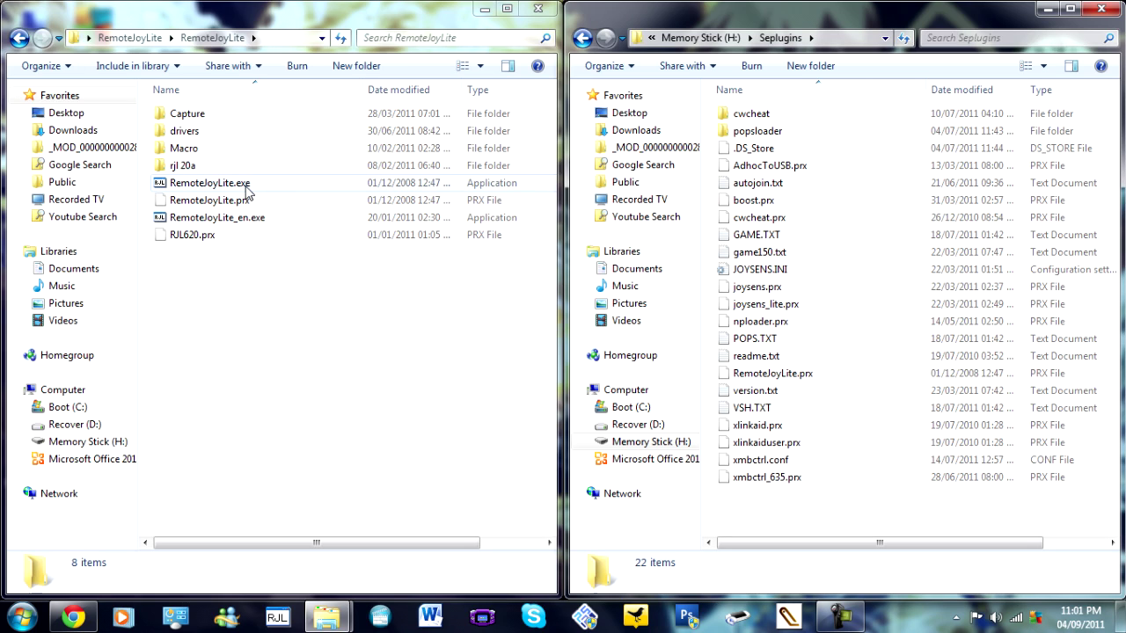
left_click_drag(248, 200, 777, 431)
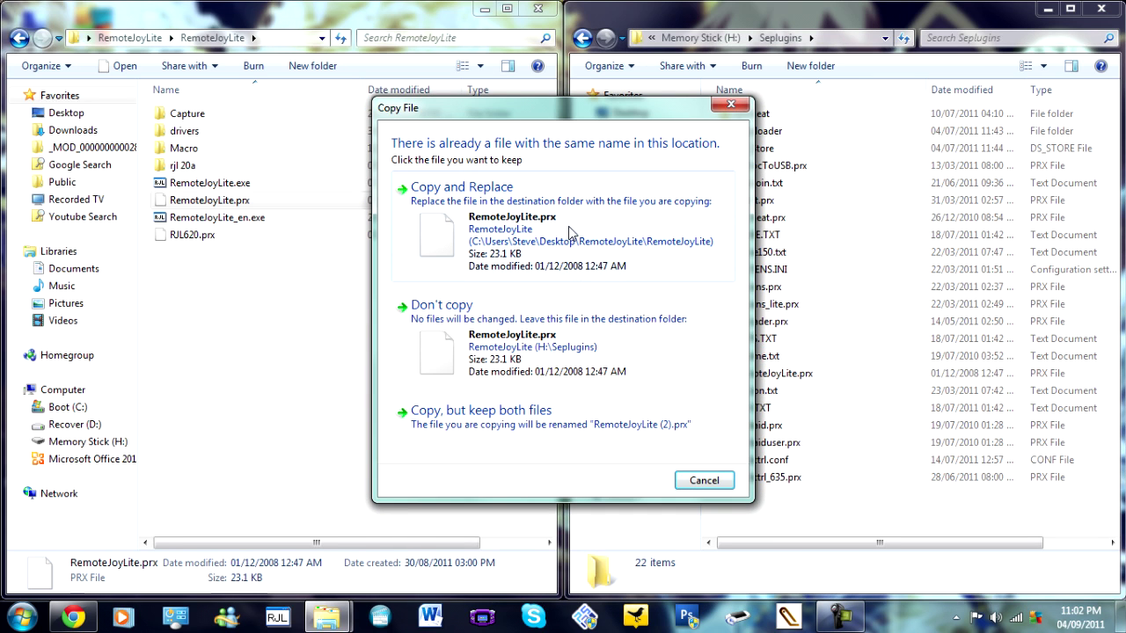
left_click(571, 226)
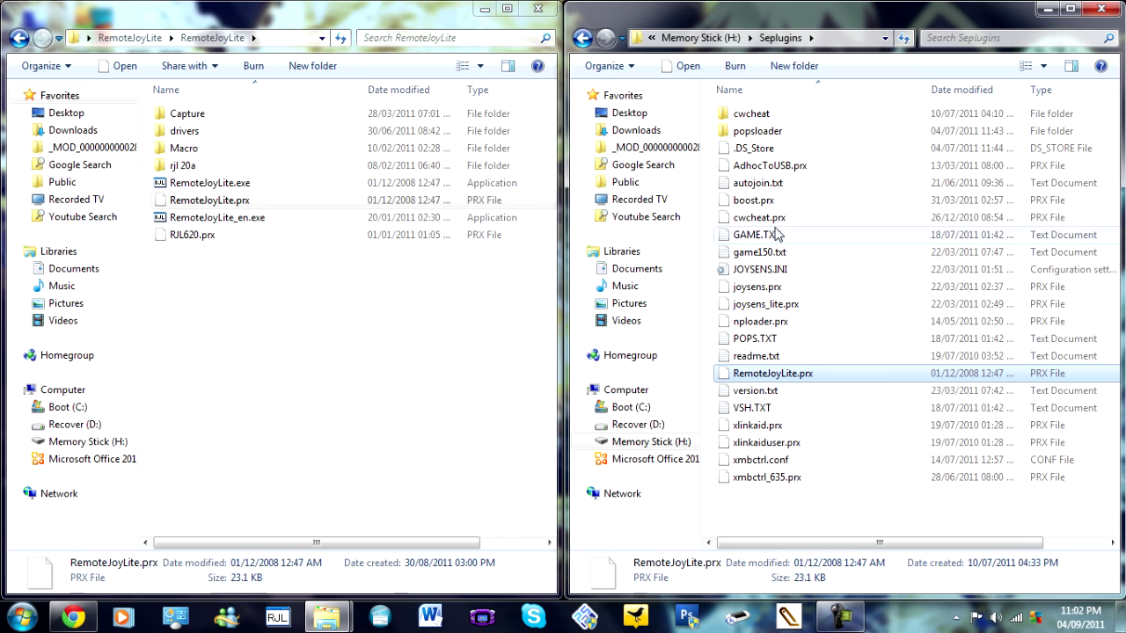
Check the RemoteJoyLite.prx entries in VSH.TXT and GAME.TXT in the Seplugins folder, closing each file after reading
double_click(774, 407)
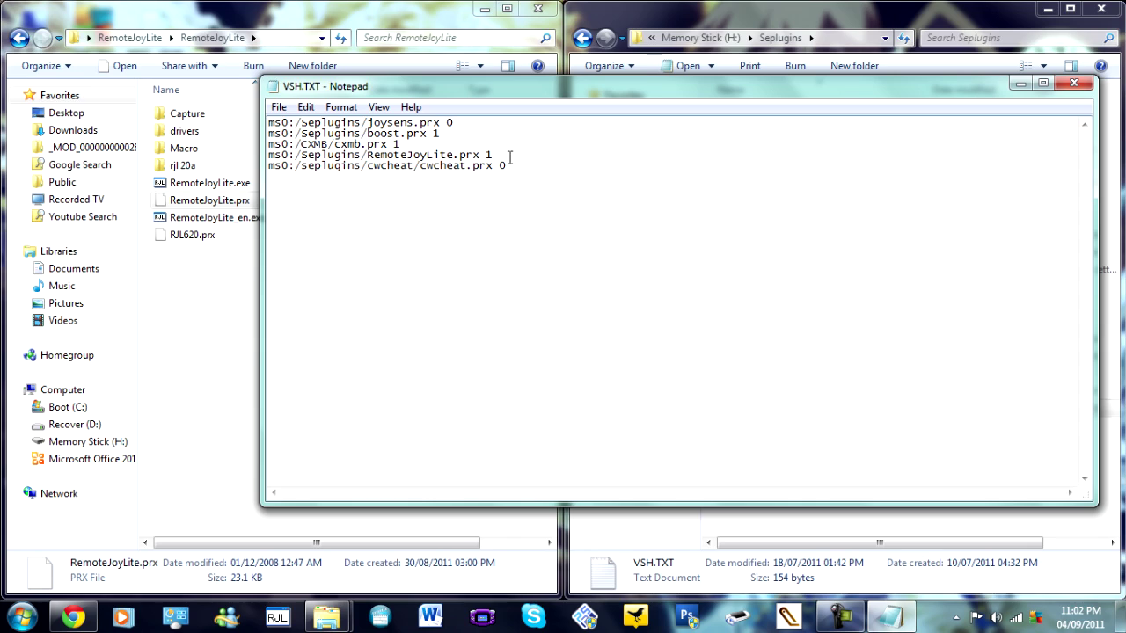
left_click_drag(508, 155, 244, 167)
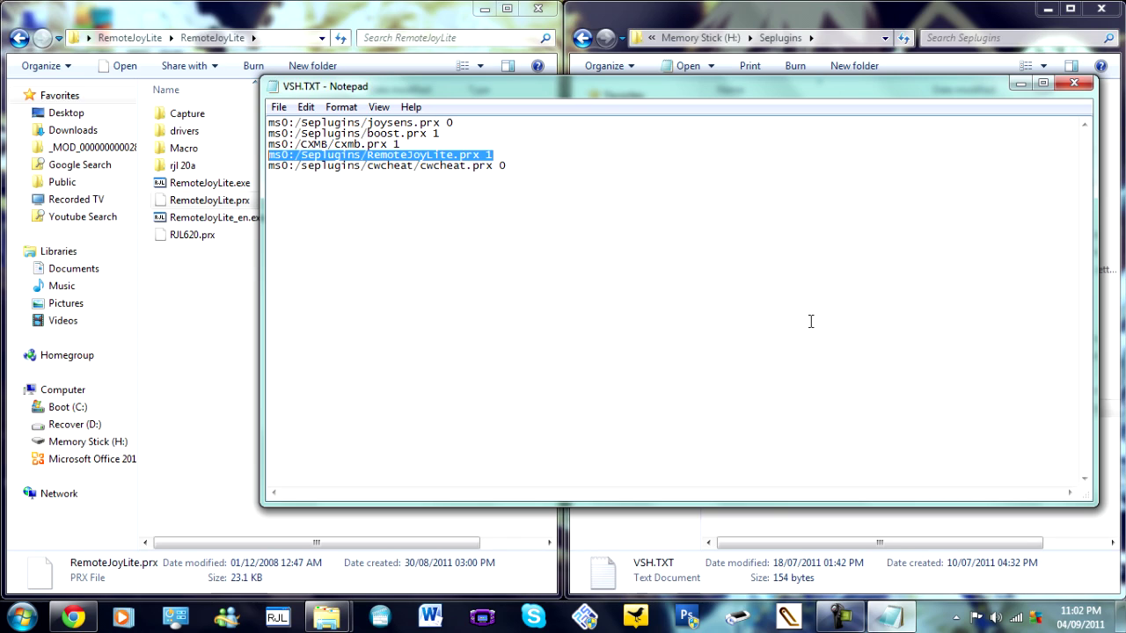
left_click(1077, 89)
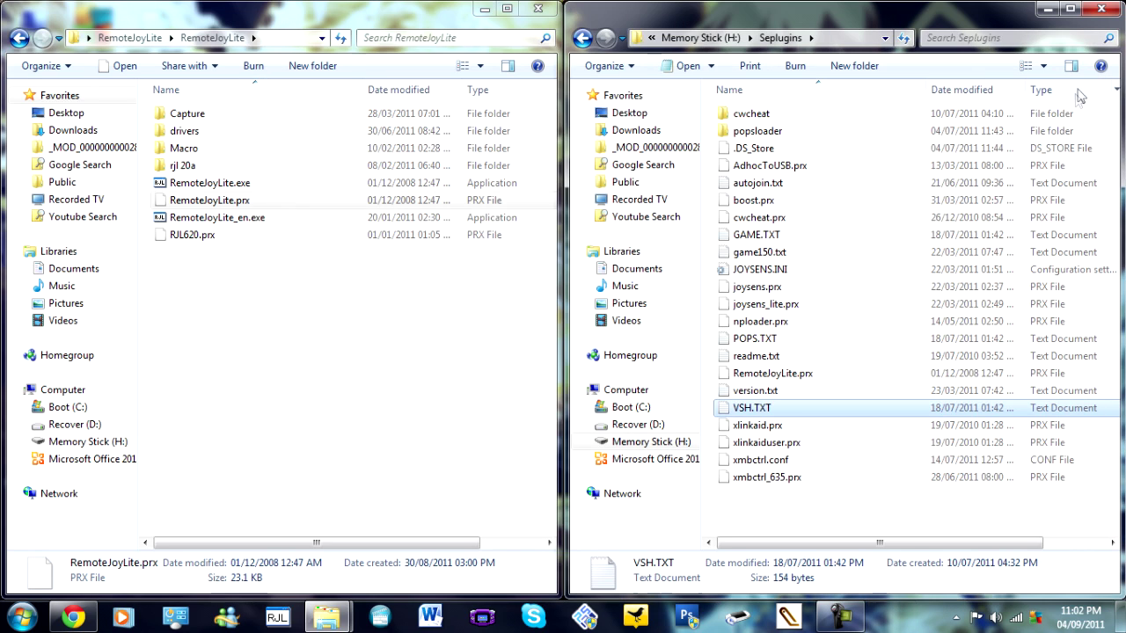
double_click(961, 236)
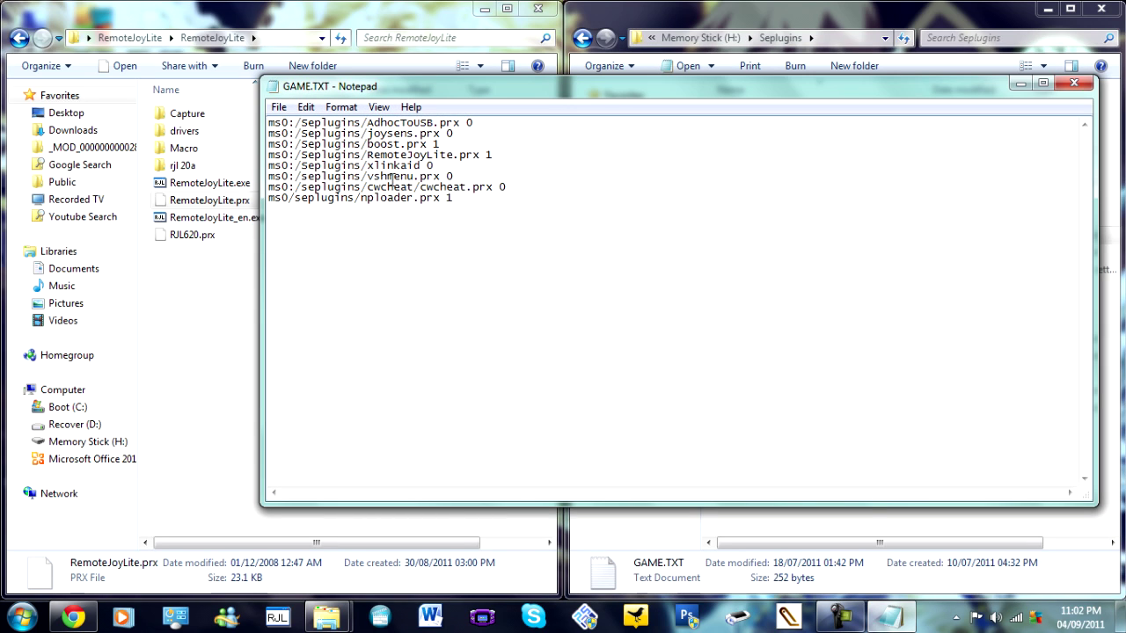
left_click(1074, 83)
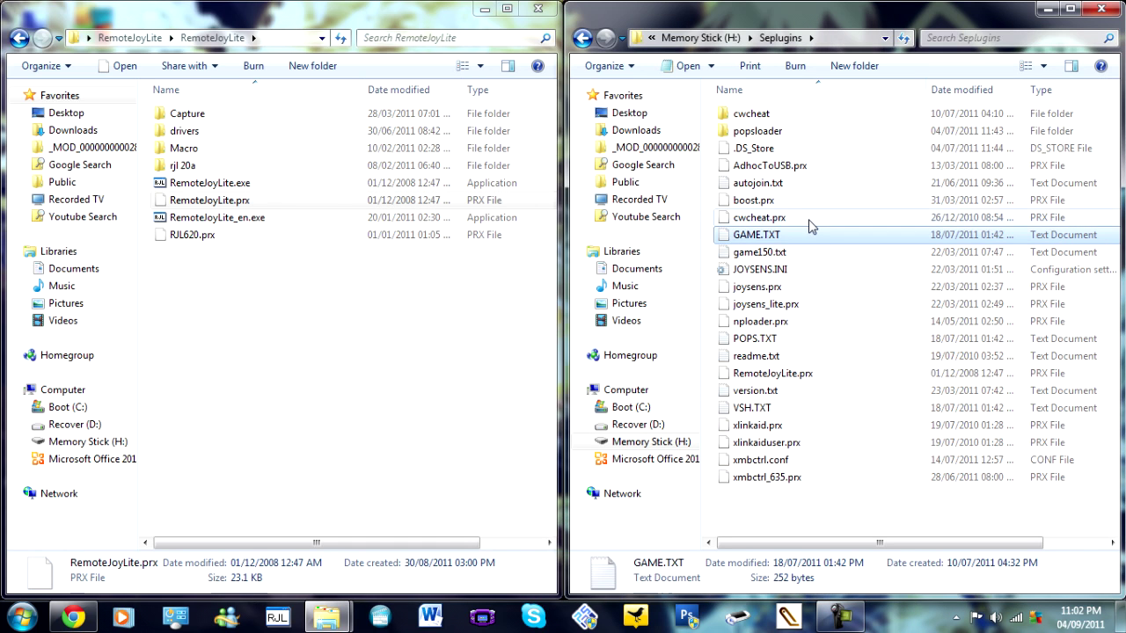
Examine the RemoteJoyLite.prx and flash0:/kd/usb.prx lines in POPS.TXT and close the file
double_click(808, 339)
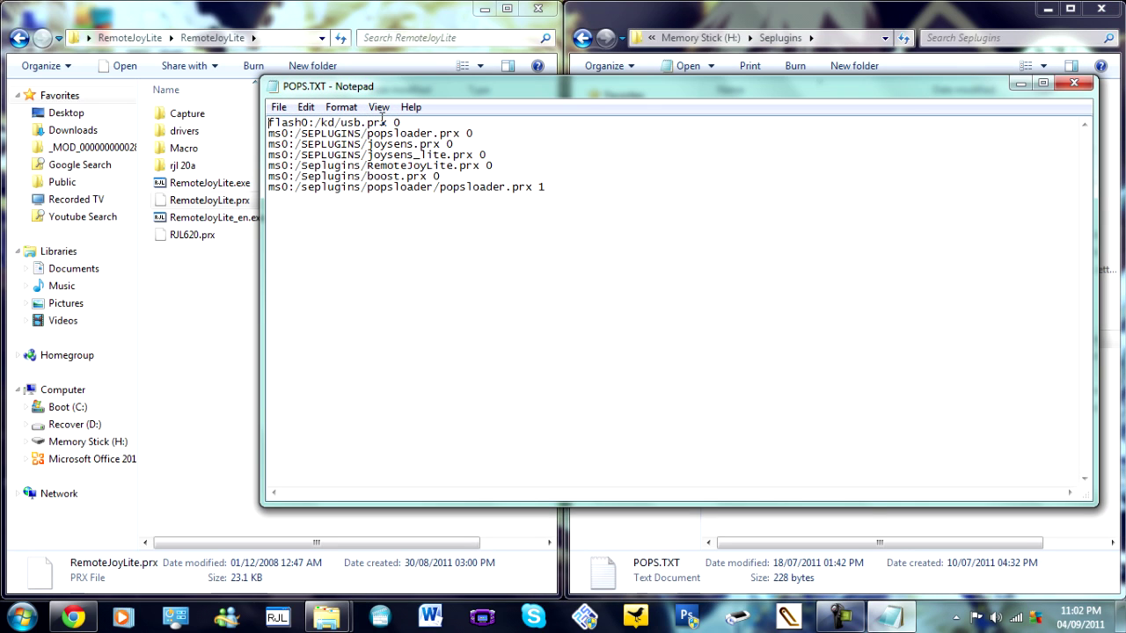
left_click_drag(516, 167, 267, 166)
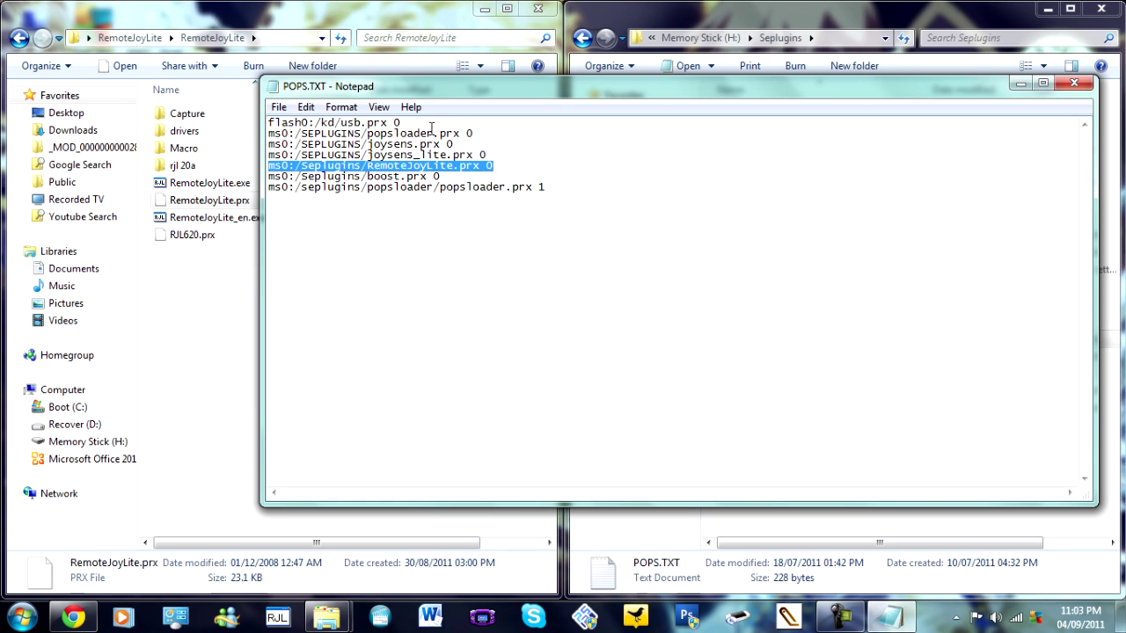
left_click_drag(432, 122, 217, 122)
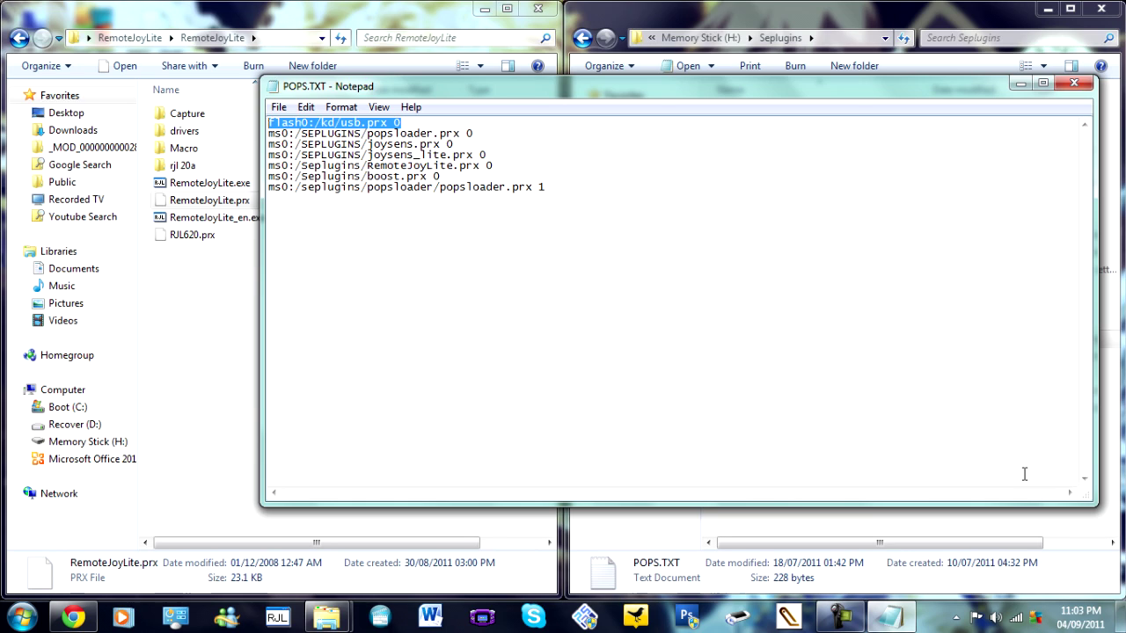
left_click(1081, 90)
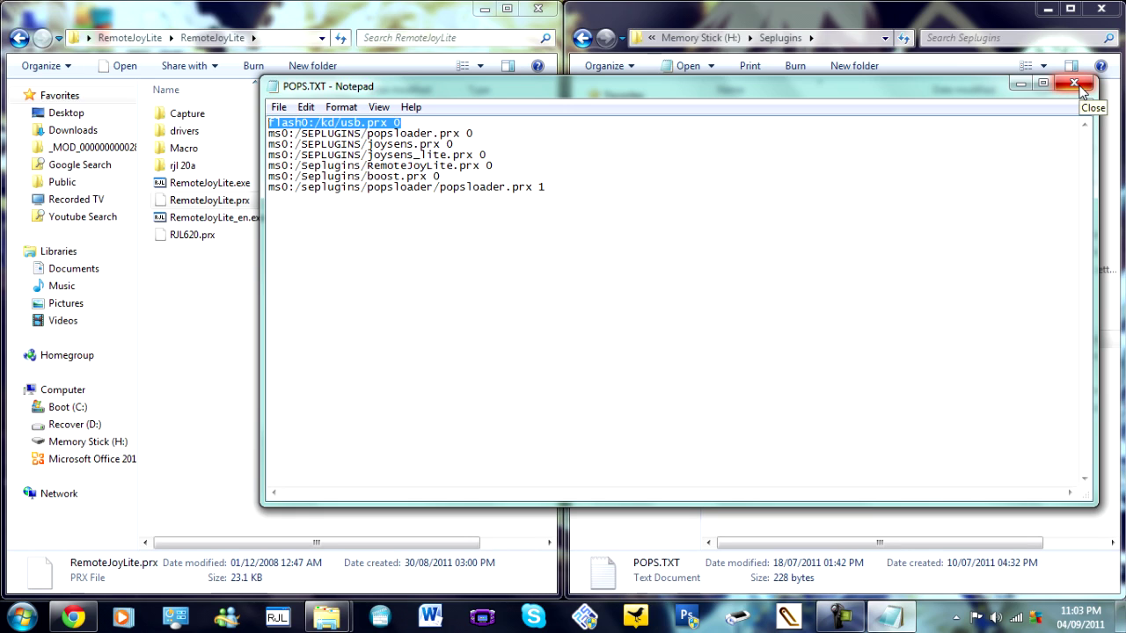
left_click(1081, 87)
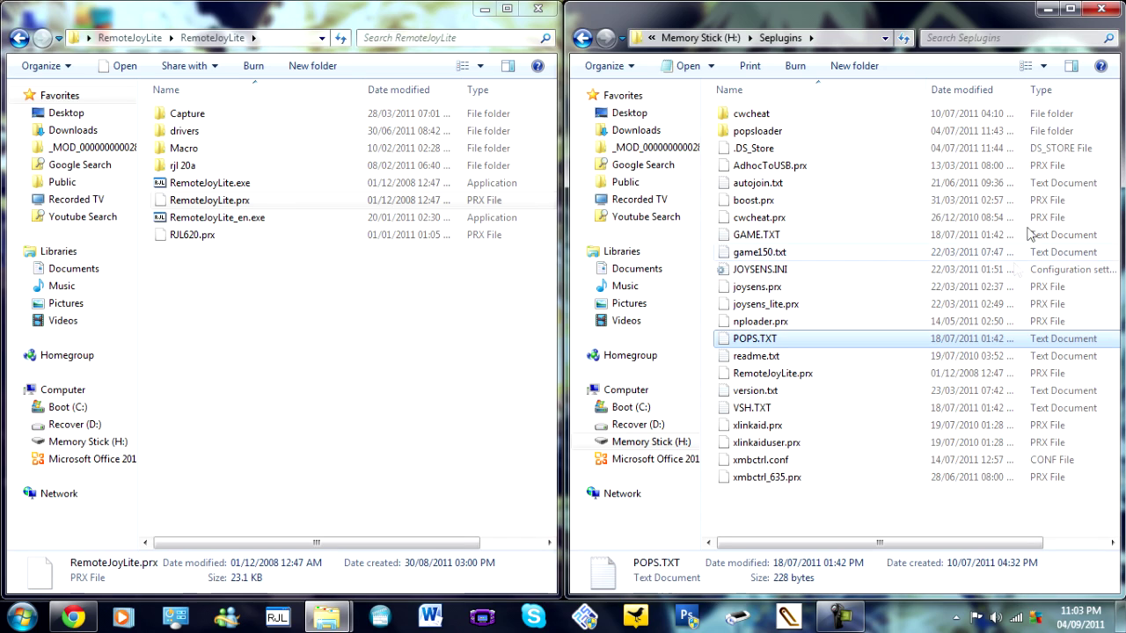
Close the memory stick window, check the driver installation status of the connected PSP, and dismiss the report
left_click(1100, 9)
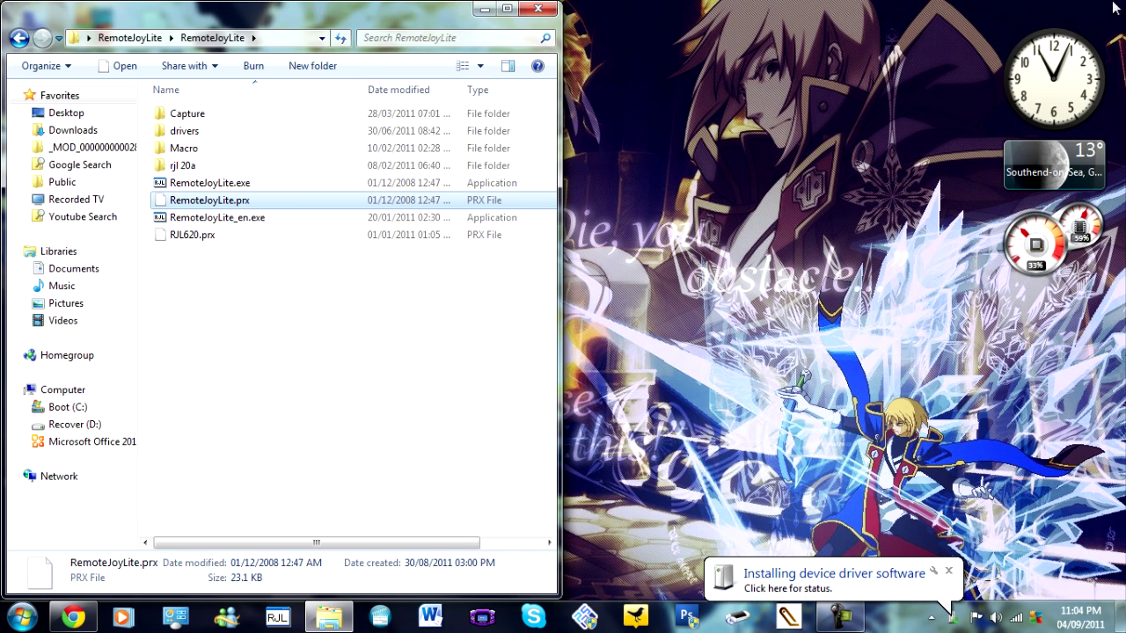
left_click(915, 596)
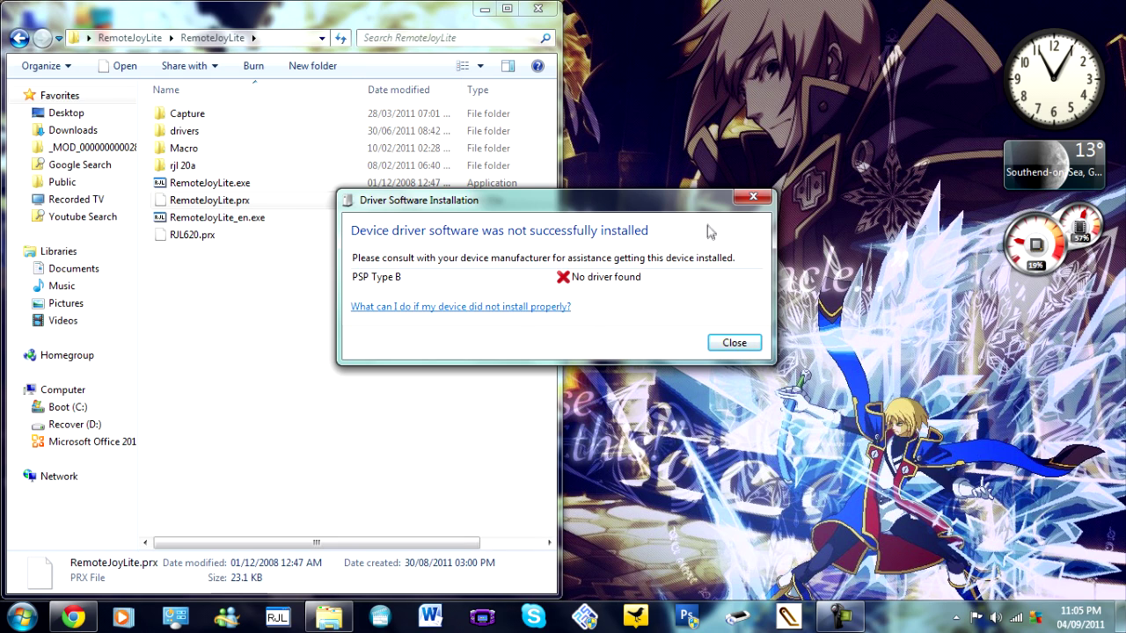
left_click(721, 343)
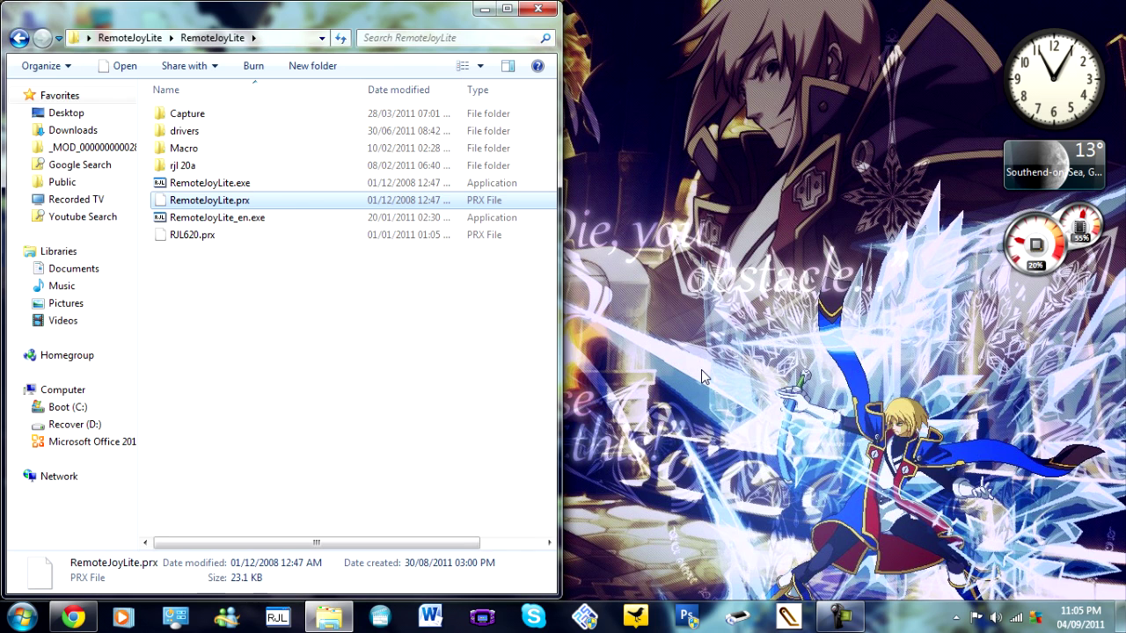
left_click(21, 617)
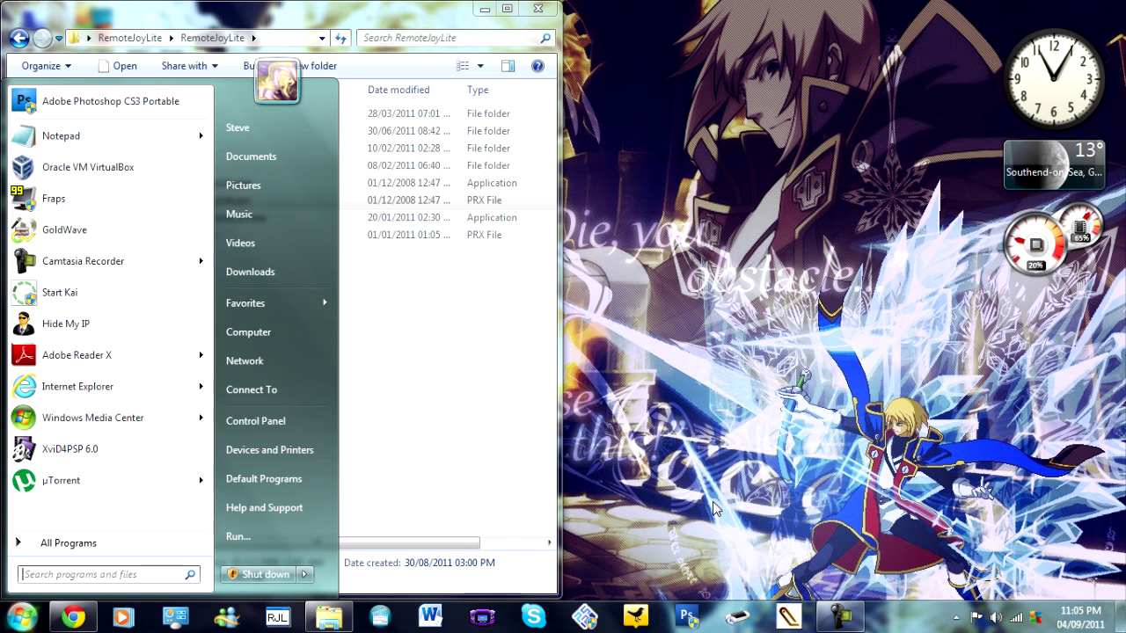
type("device manager")
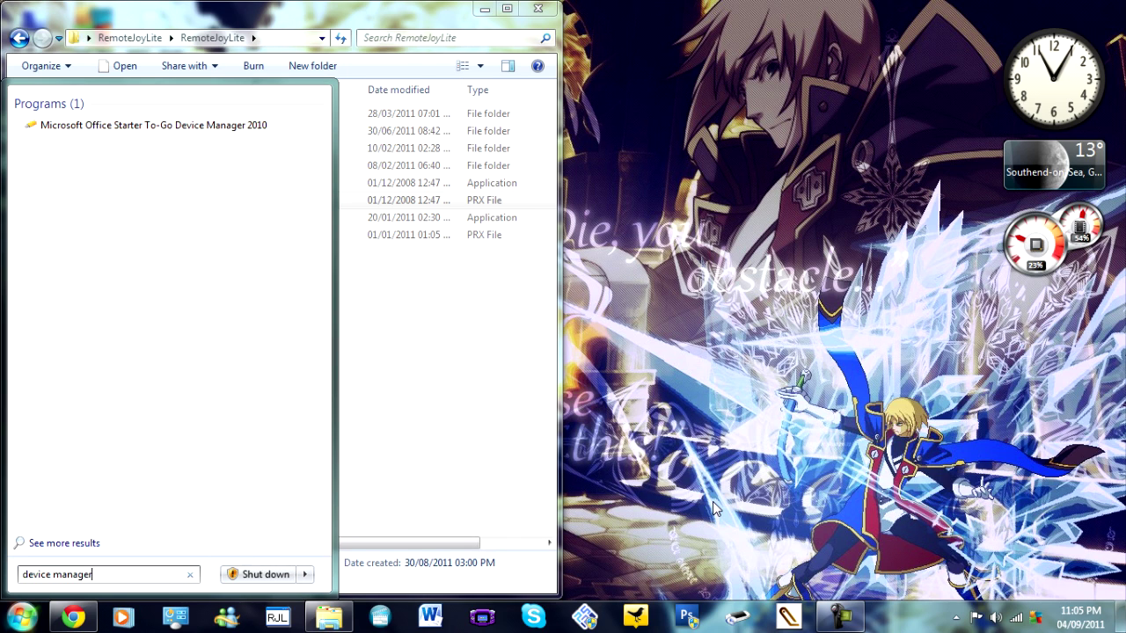
key("Escape")
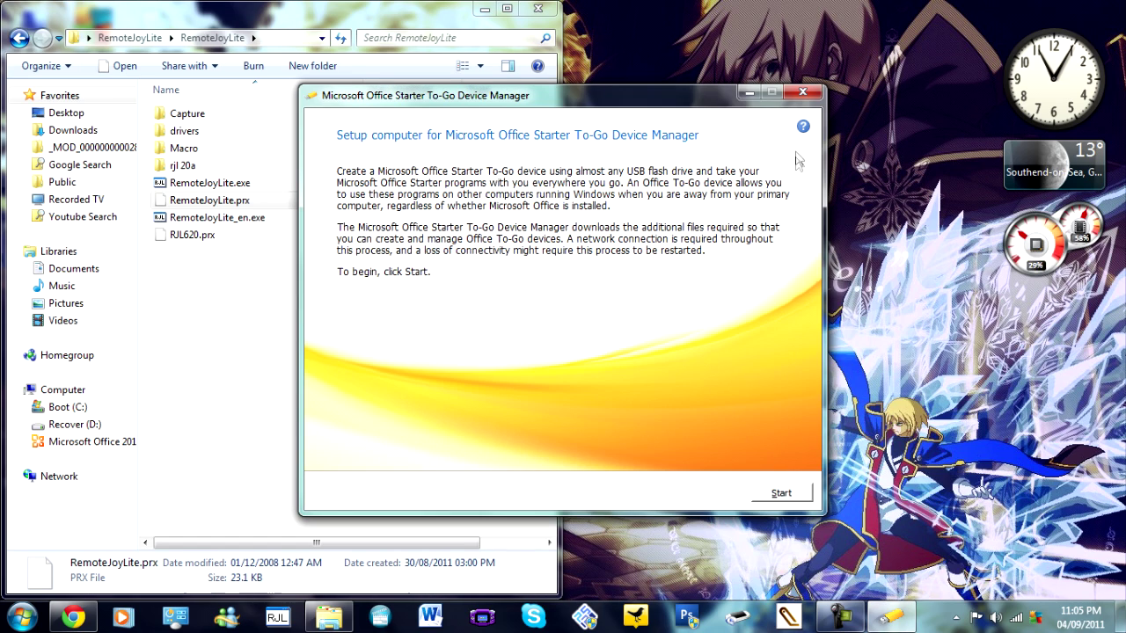
left_click(802, 92)
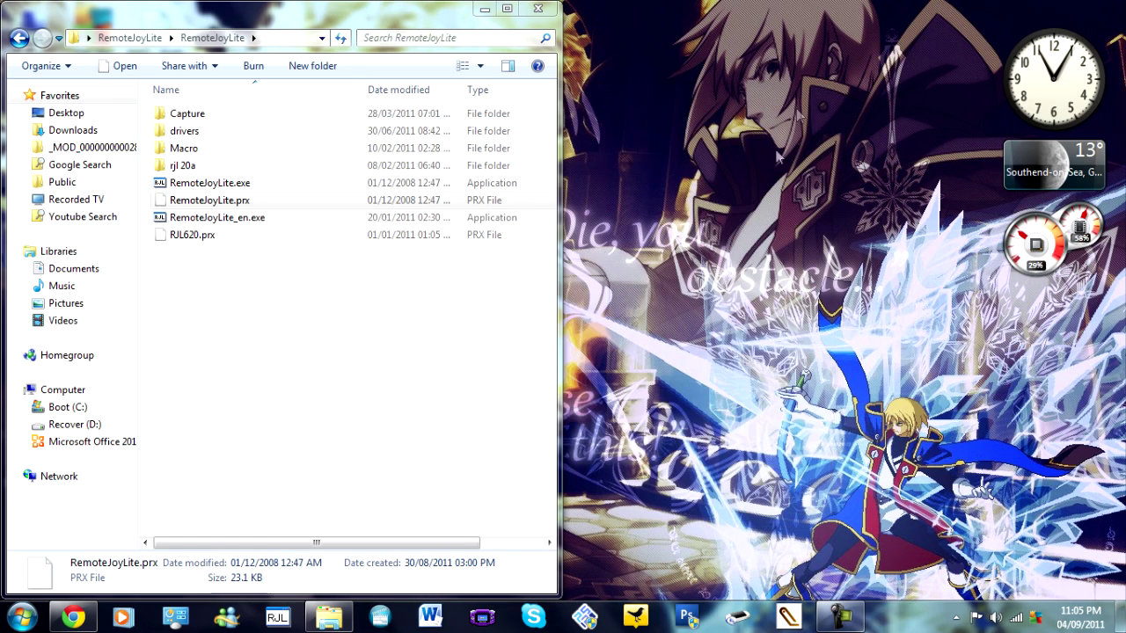
Search the computer for "device", open Device Manager and select PSP Type B under Other devices
left_click(21, 618)
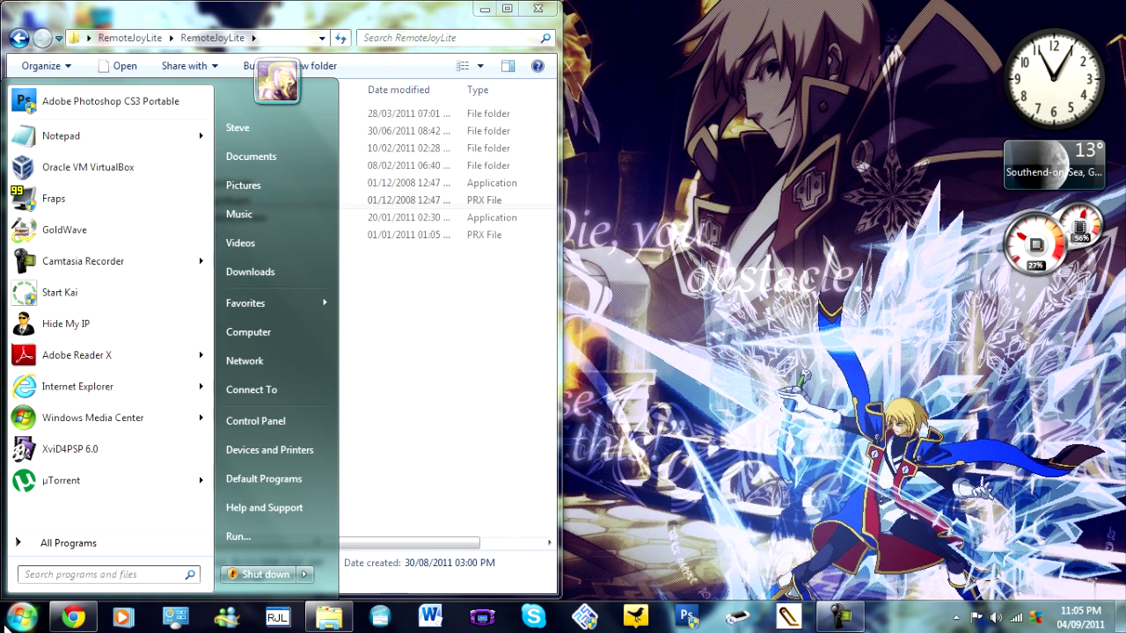
type("device")
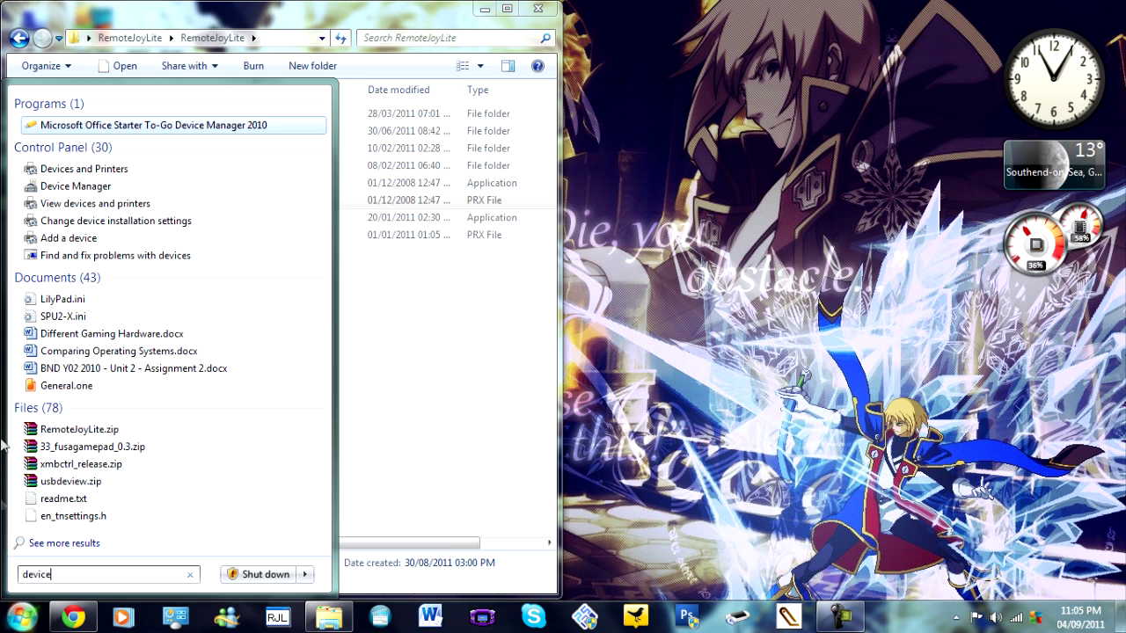
left_click(99, 194)
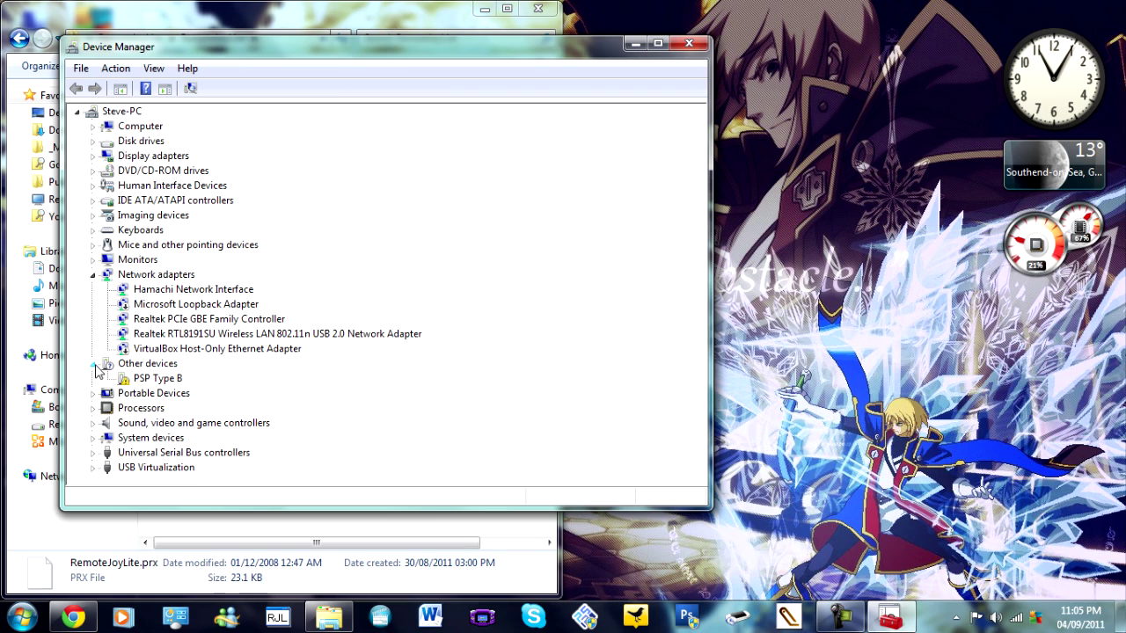
left_click(141, 364)
left_click(139, 378)
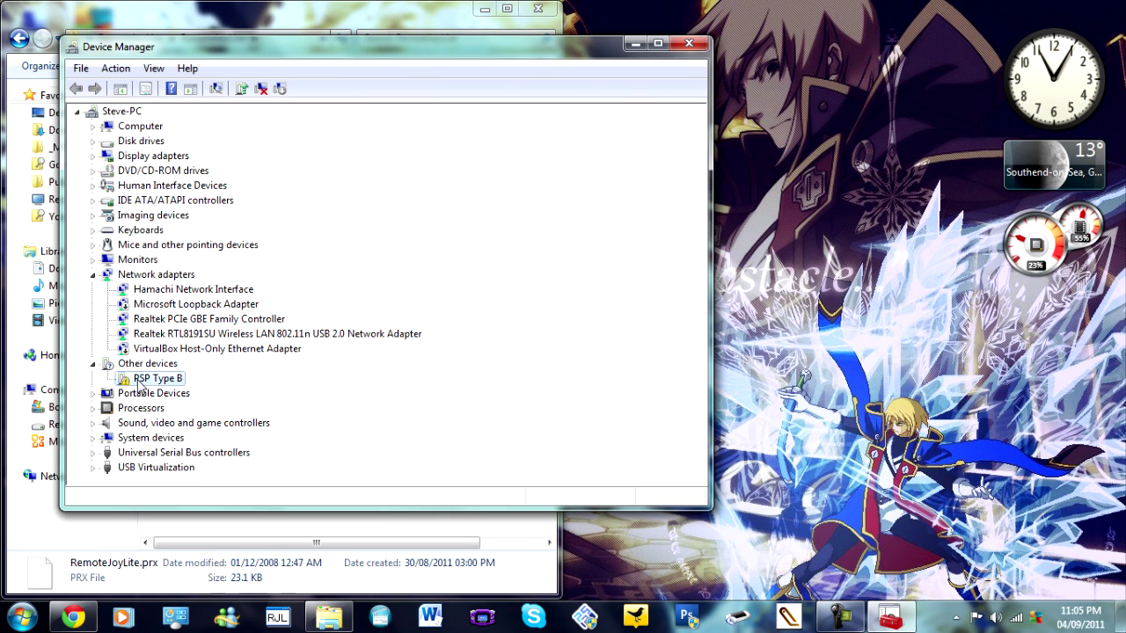
Start a driver update for PSP Type B, choosing to browse the computer manually, and open the folder browser
right_click(140, 380)
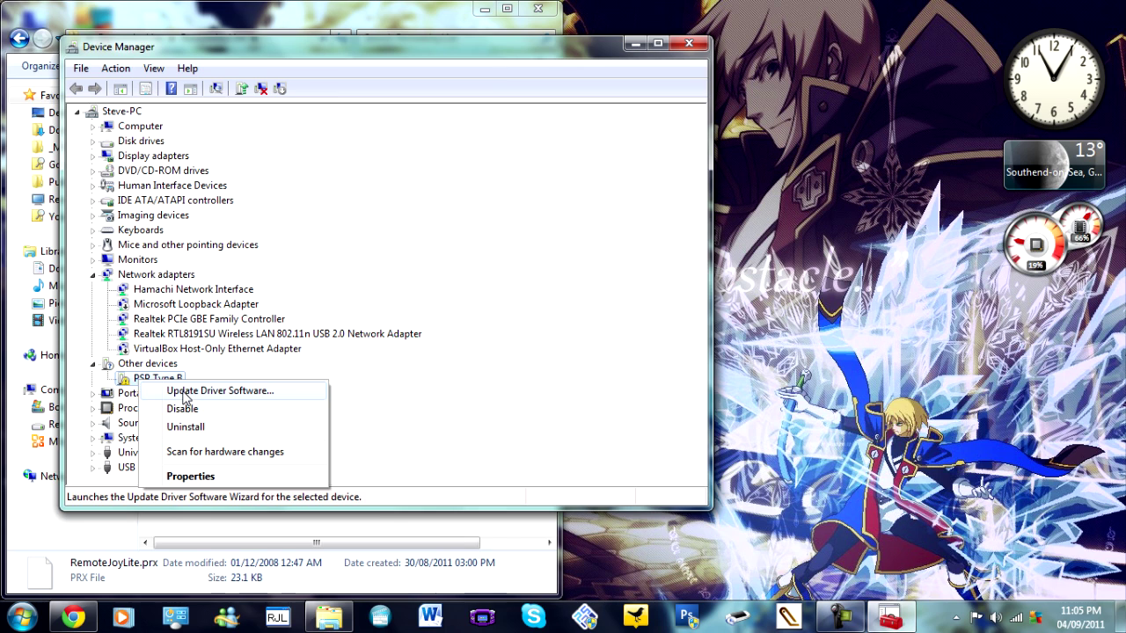
left_click(183, 391)
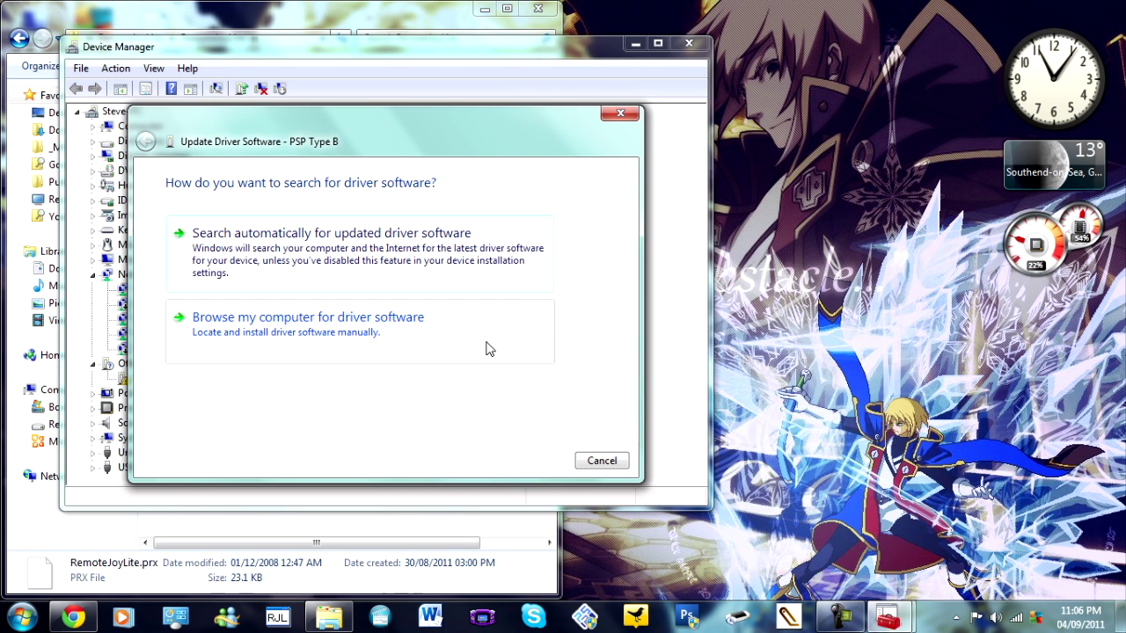
left_click(490, 349)
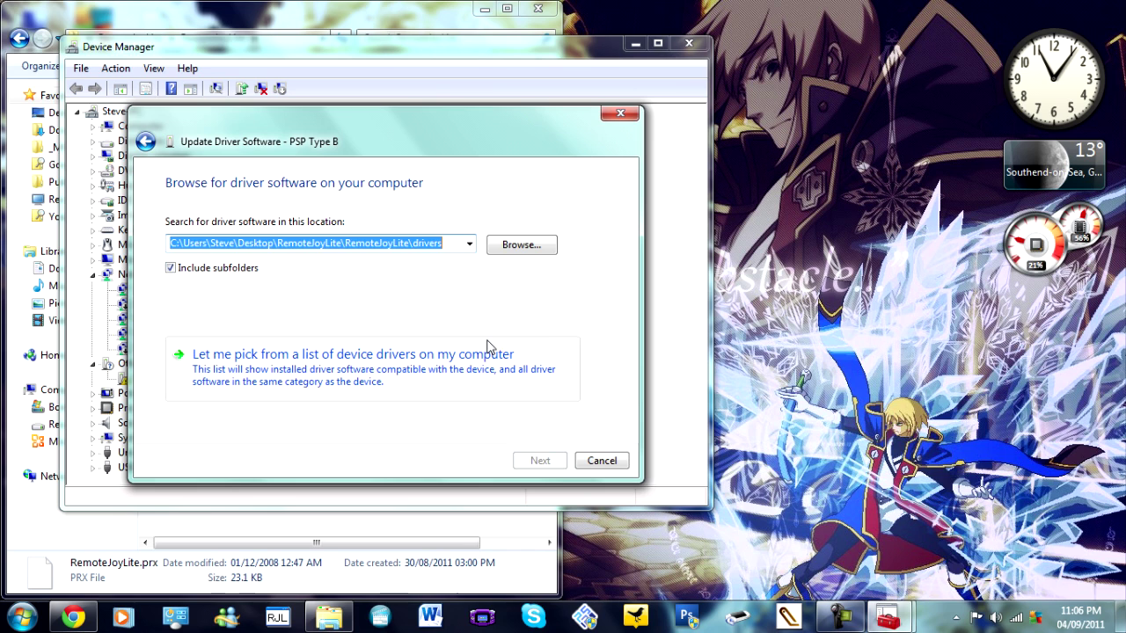
left_click(497, 249)
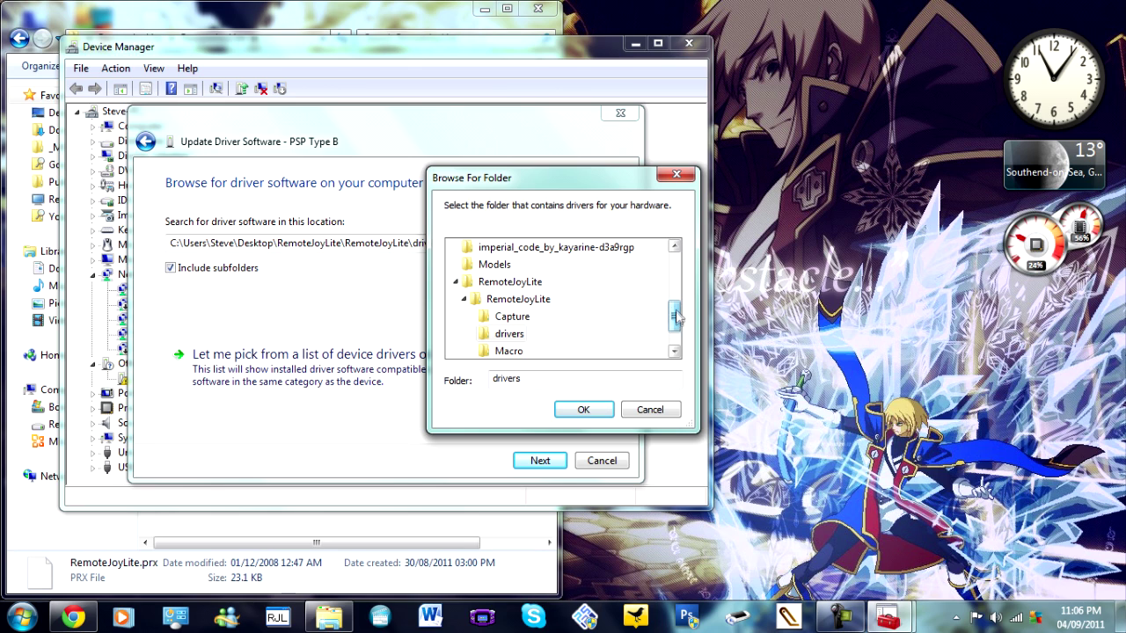
Choose the drivers folder inside the nested RemoteJoyLite folder on the desktop as the driver search location
left_click_drag(676, 317, 674, 279)
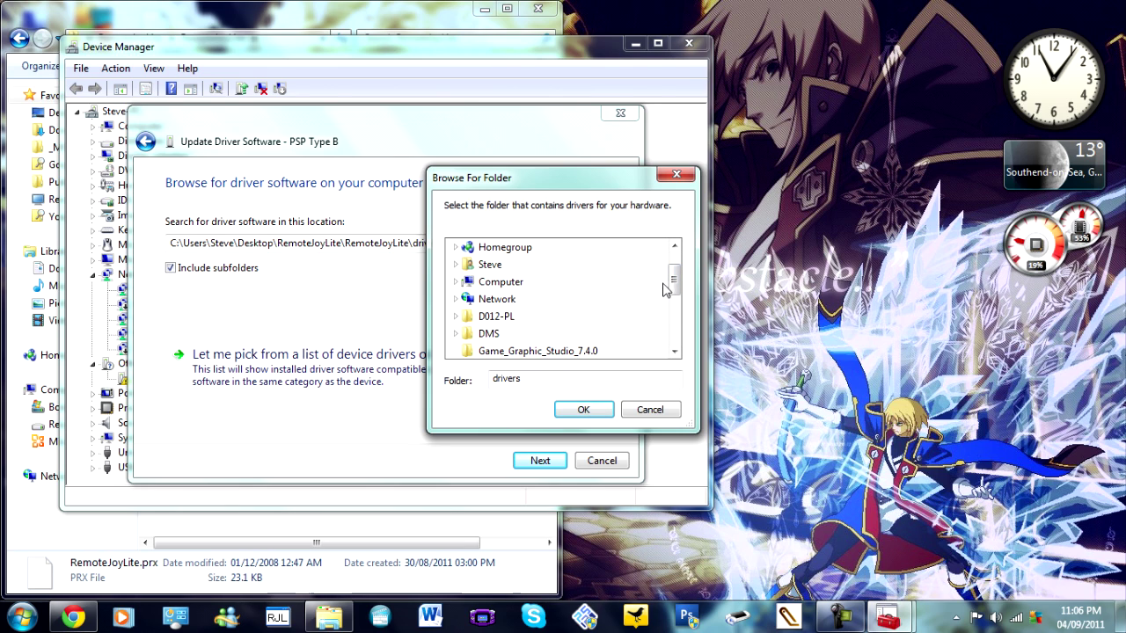
left_click_drag(676, 276, 672, 303)
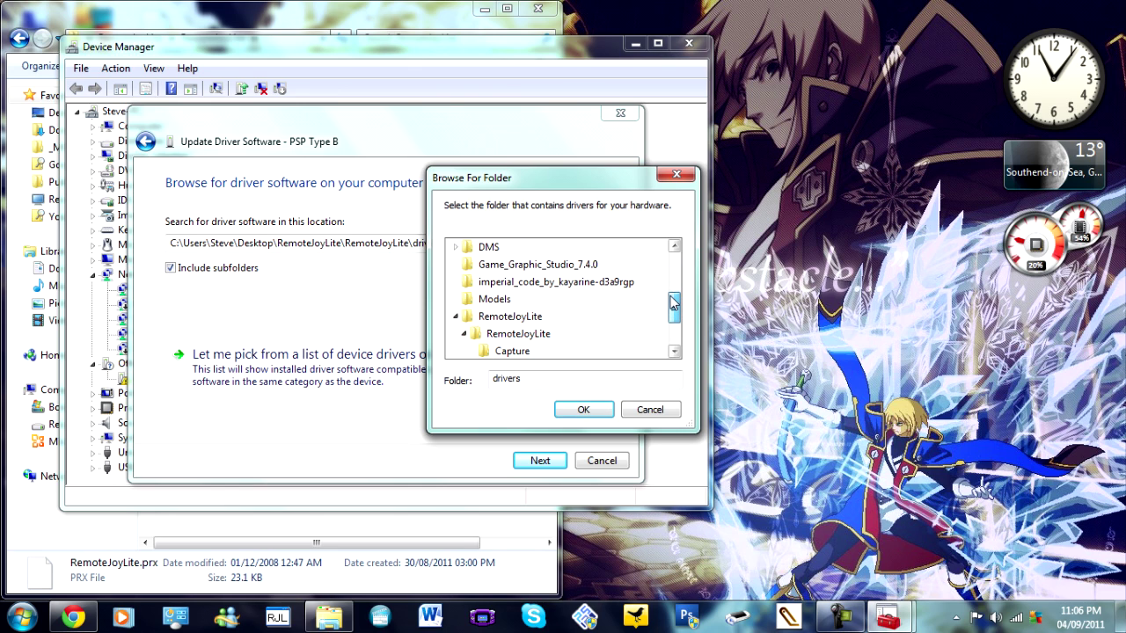
left_click(455, 316)
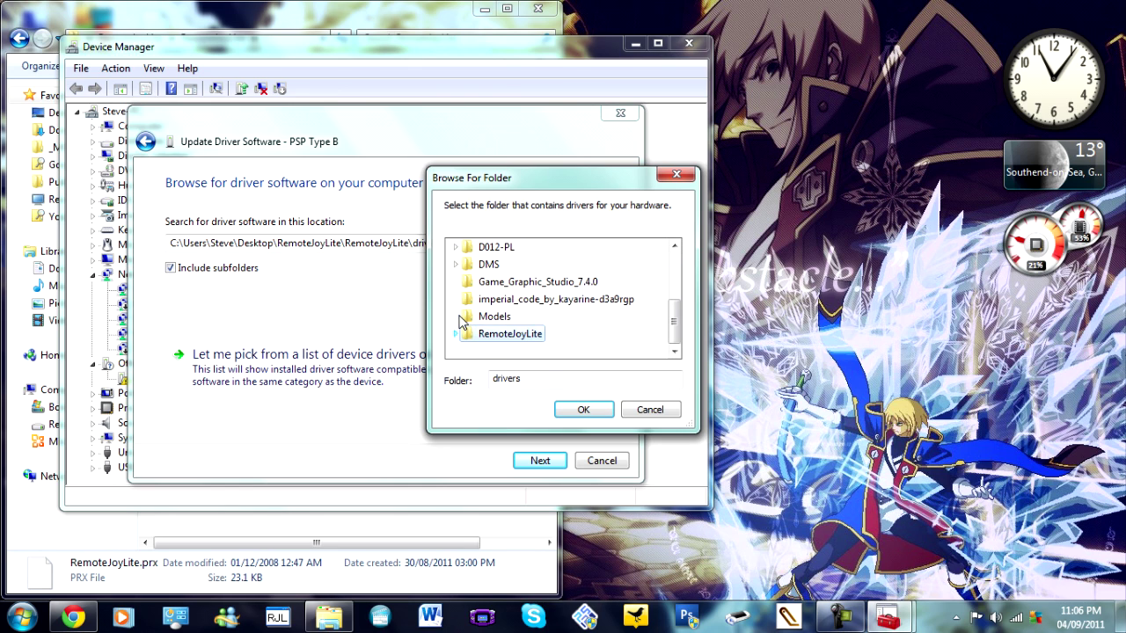
left_click_drag(674, 305, 674, 294)
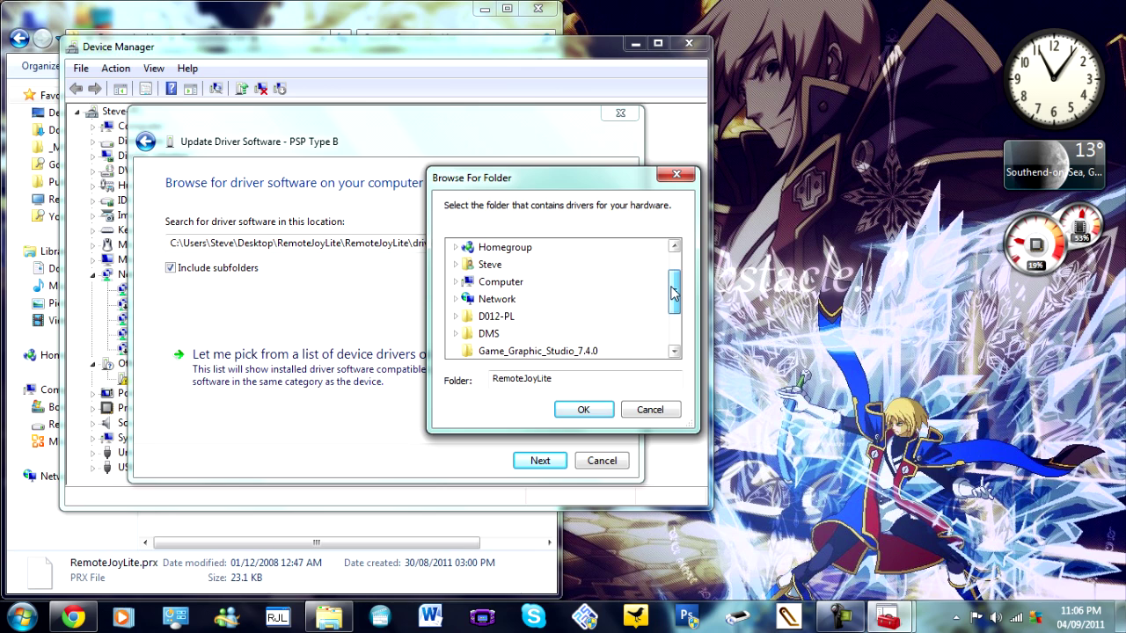
left_click(455, 265)
left_click(456, 247)
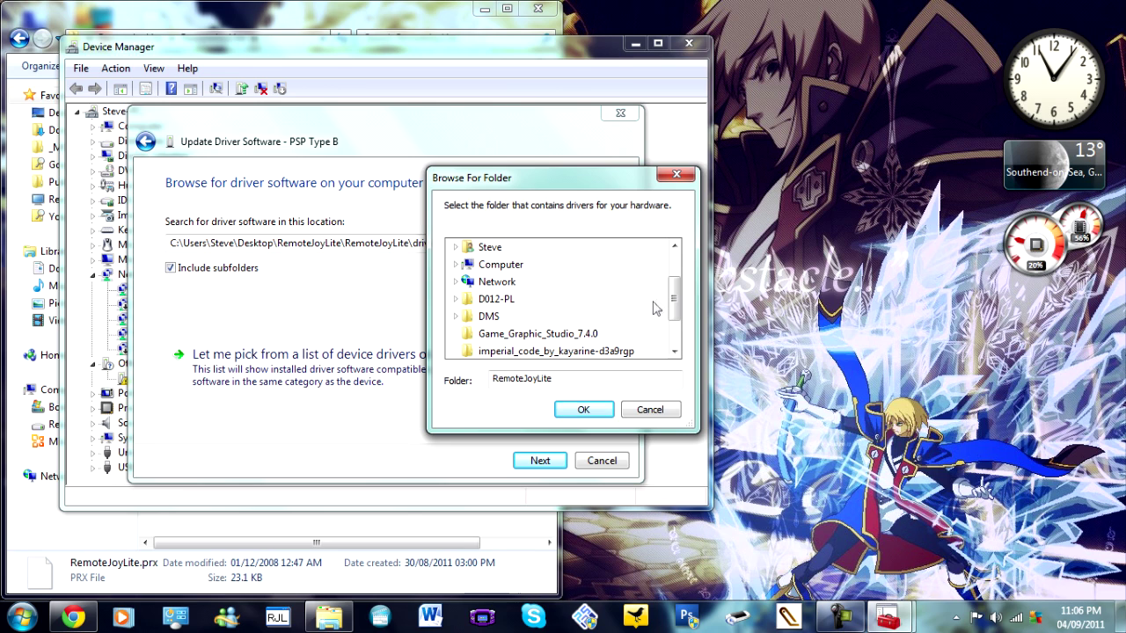
left_click_drag(672, 293, 672, 266)
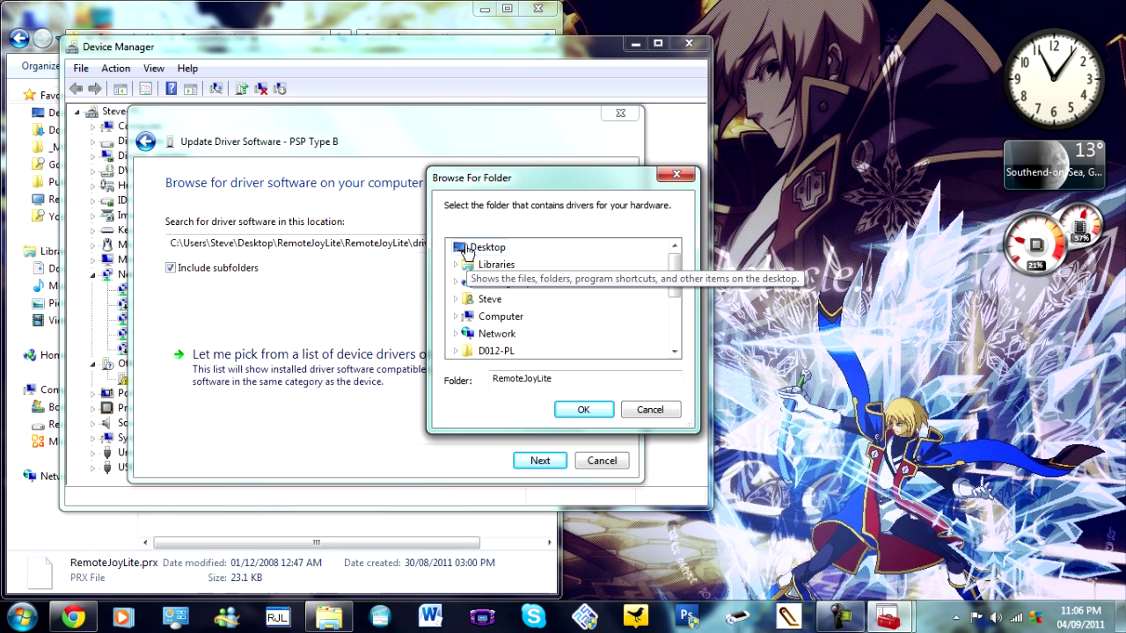
left_click_drag(677, 277, 672, 325)
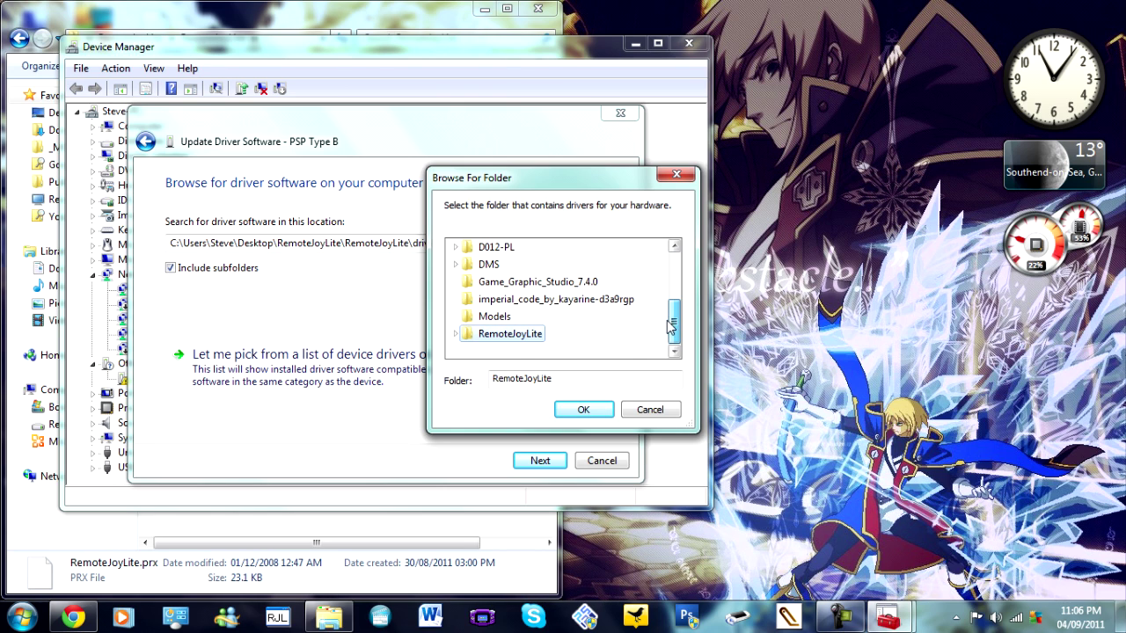
left_click(455, 334)
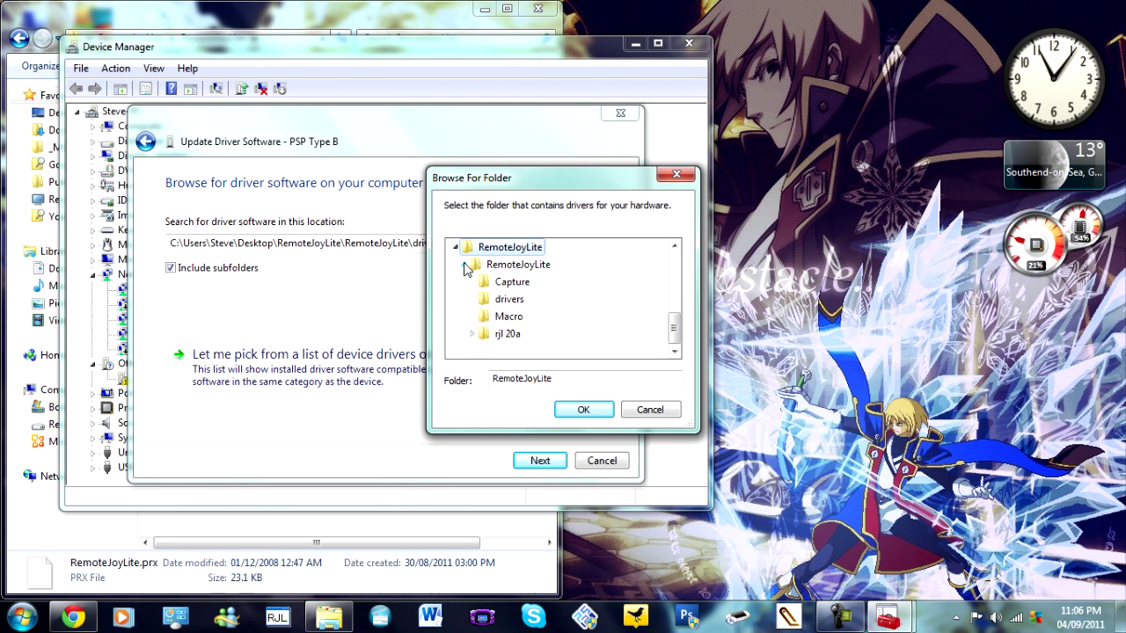
left_click(465, 265)
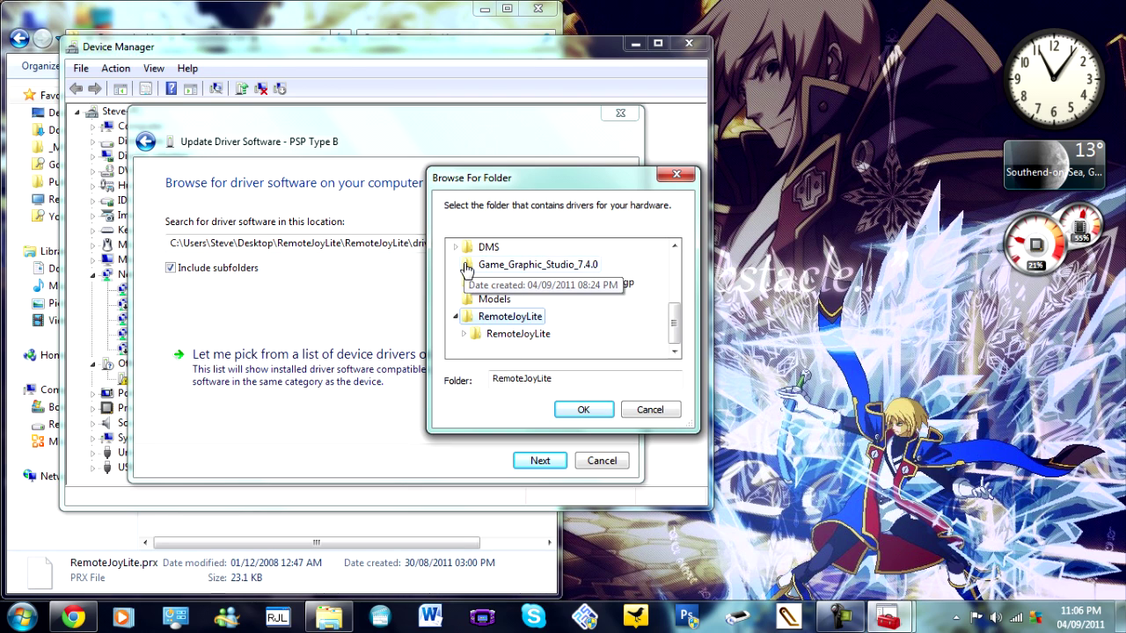
left_click(463, 335)
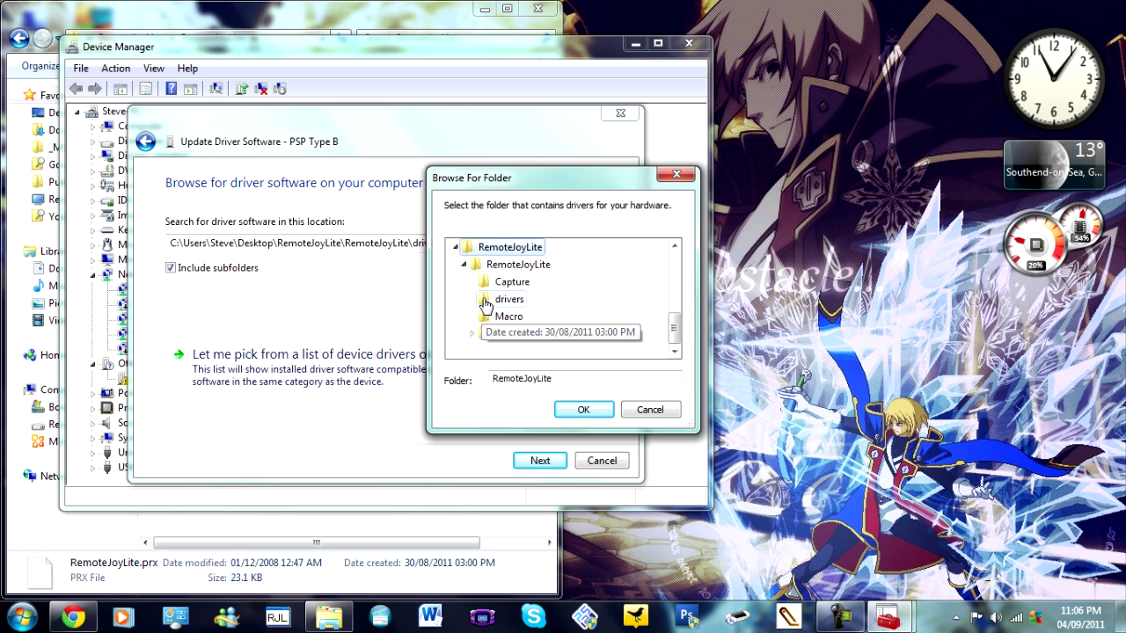
left_click(487, 301)
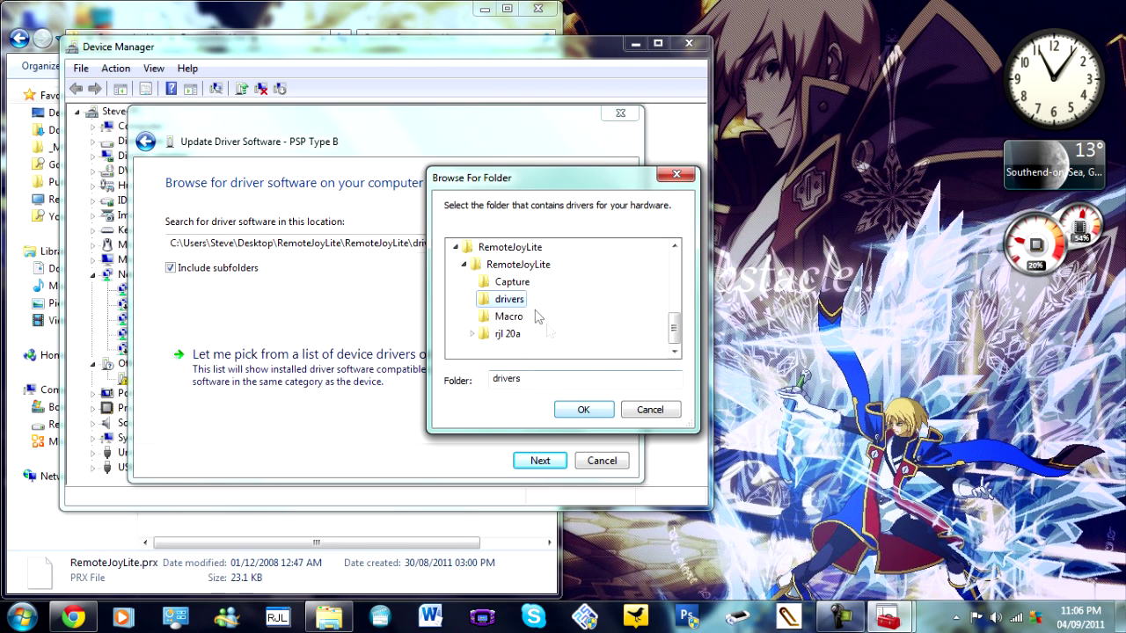
left_click(568, 411)
Install the PSP Type B driver despite its unverified publisher, and close the update wizard and Device Manager
left_click(554, 462)
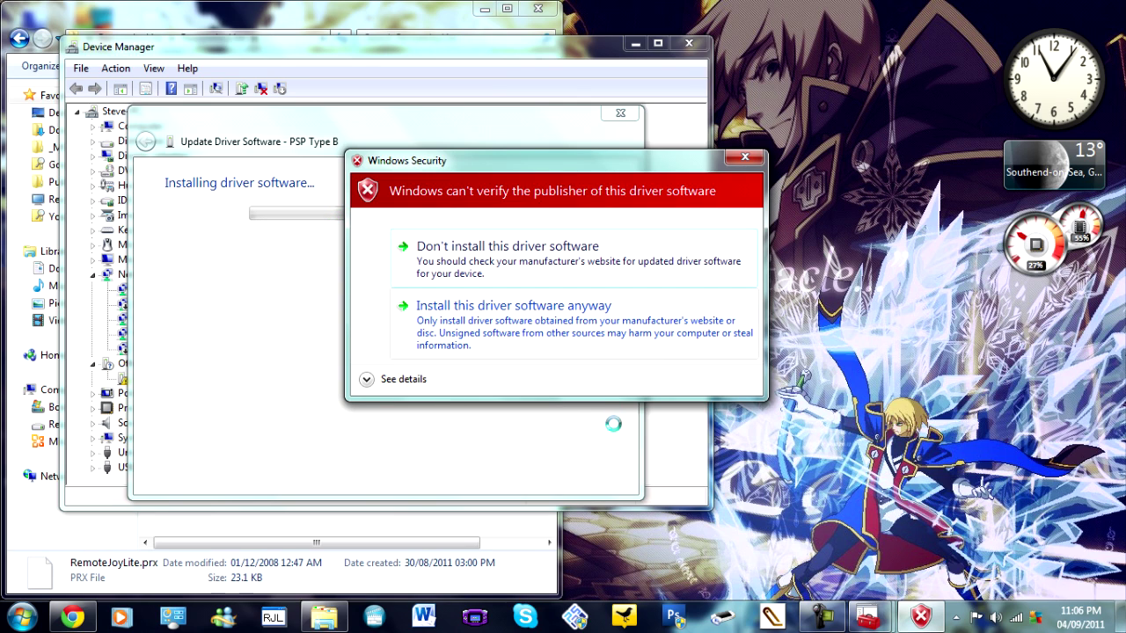
left_click(572, 308)
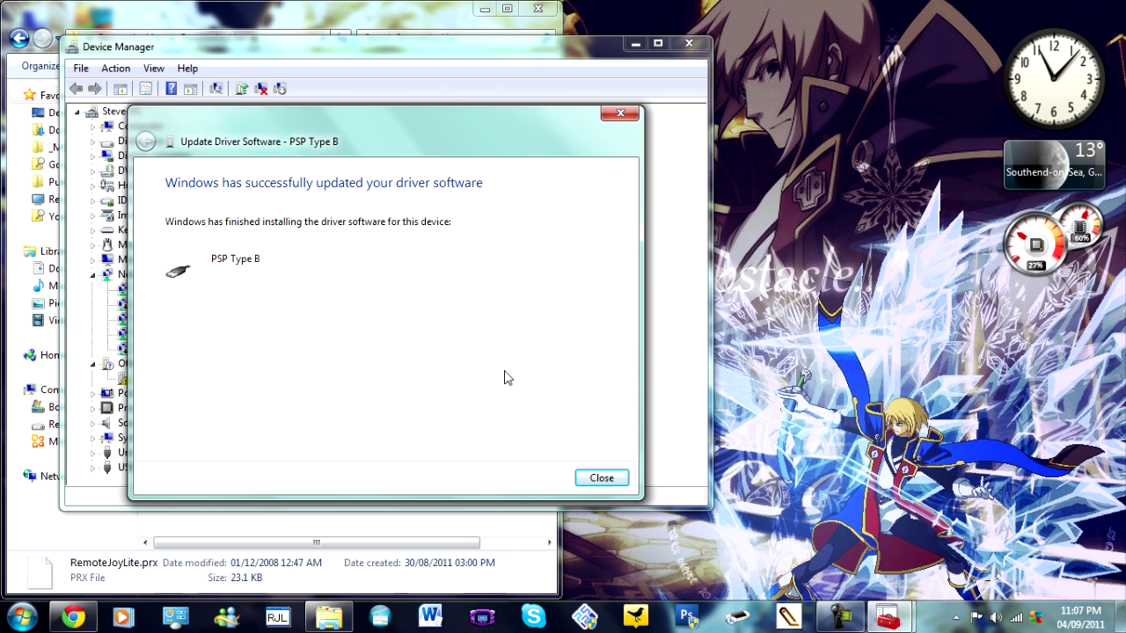
left_click(608, 482)
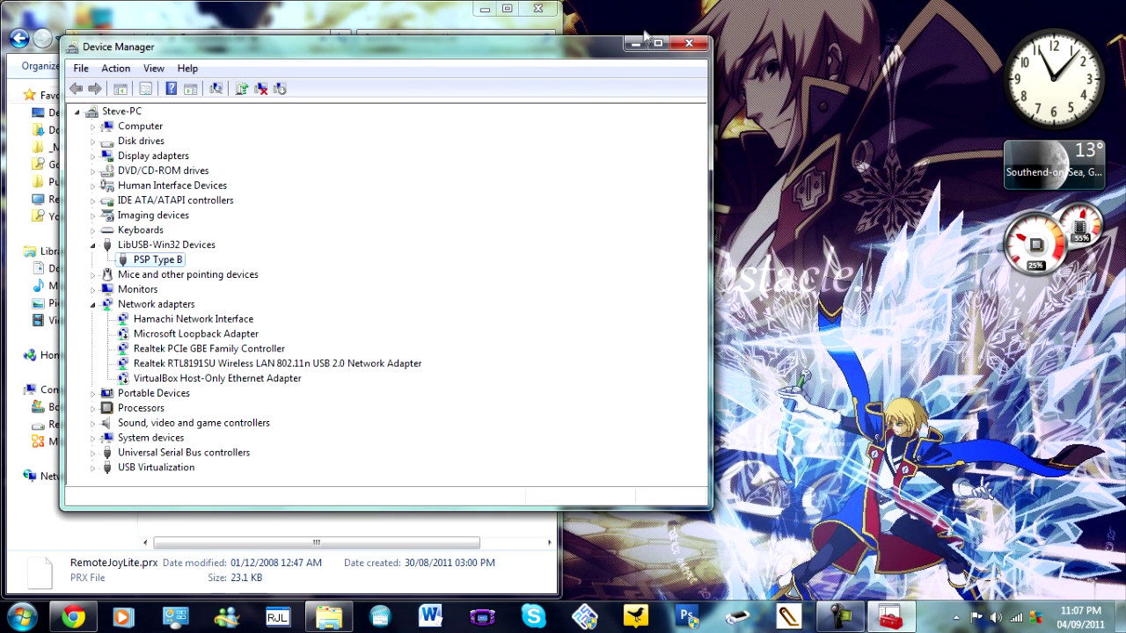
left_click(688, 44)
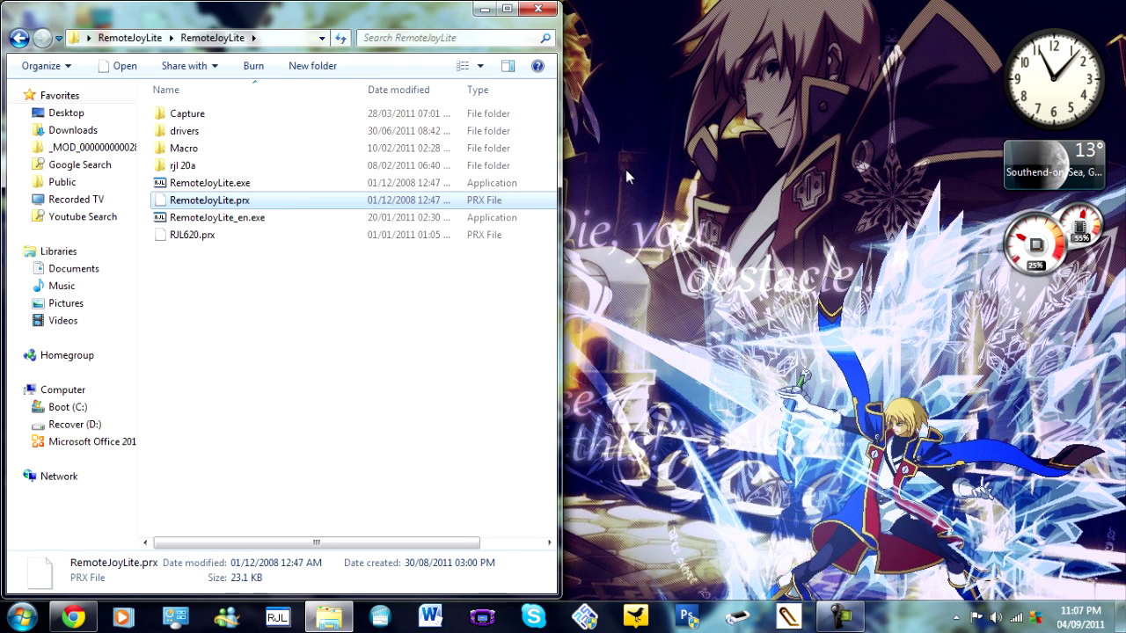
Launch RemoteJoyLite_en.exe from the RemoteJoyLite folder and move its window toward the middle of the desktop
left_click(245, 222)
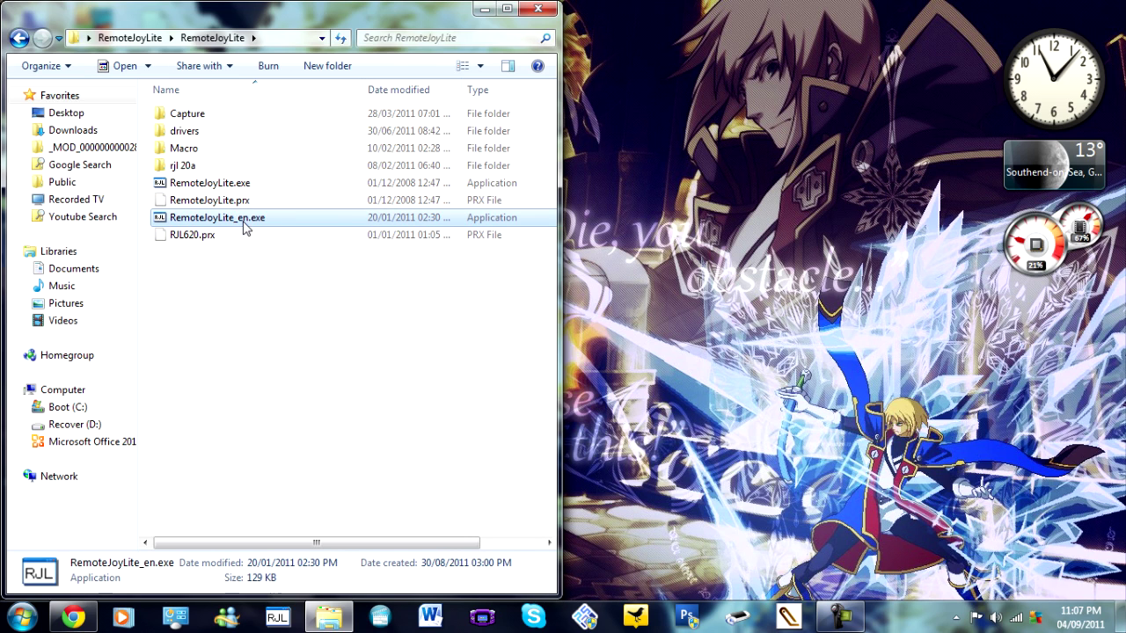
double_click(245, 220)
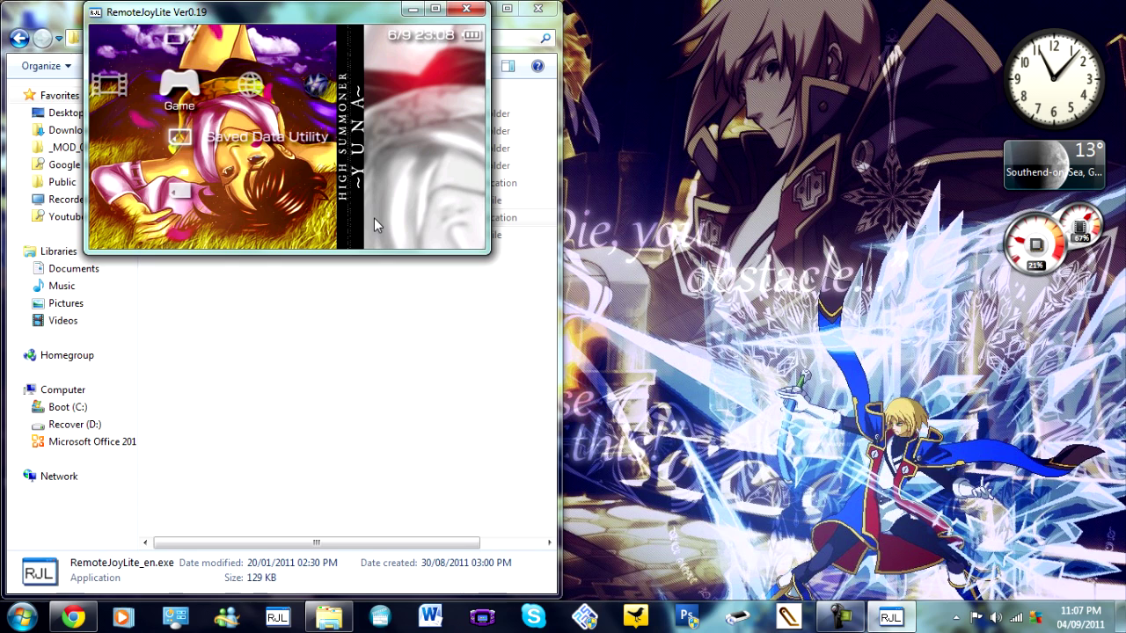
left_click_drag(296, 128, 466, 280)
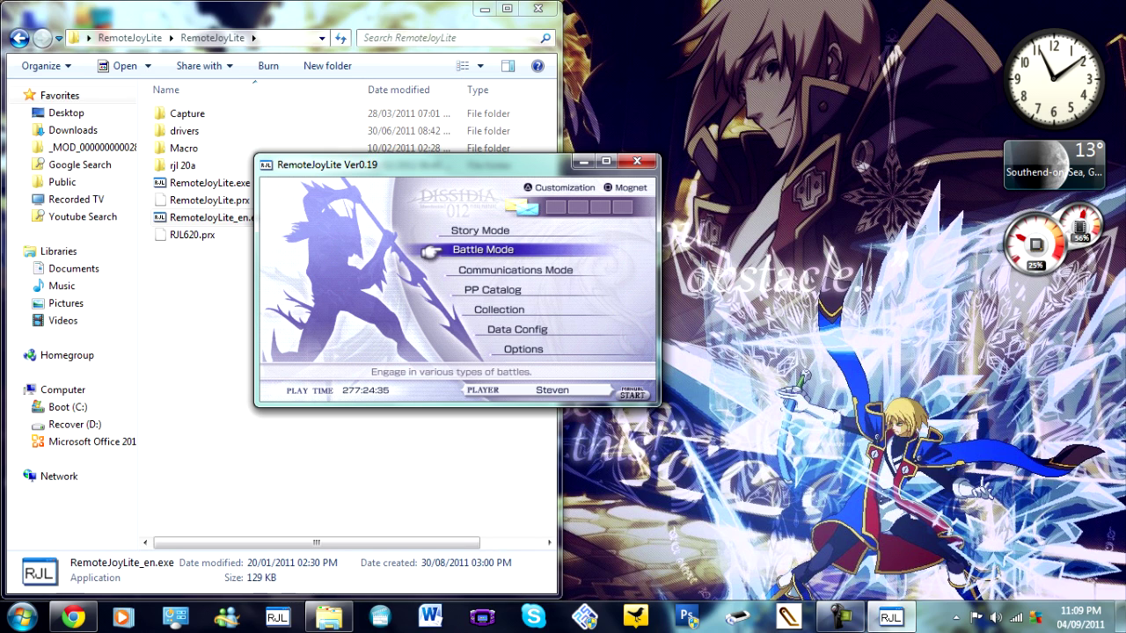
Switch the PSP display in the RemoteJoyLite window off and back on
key("F3")
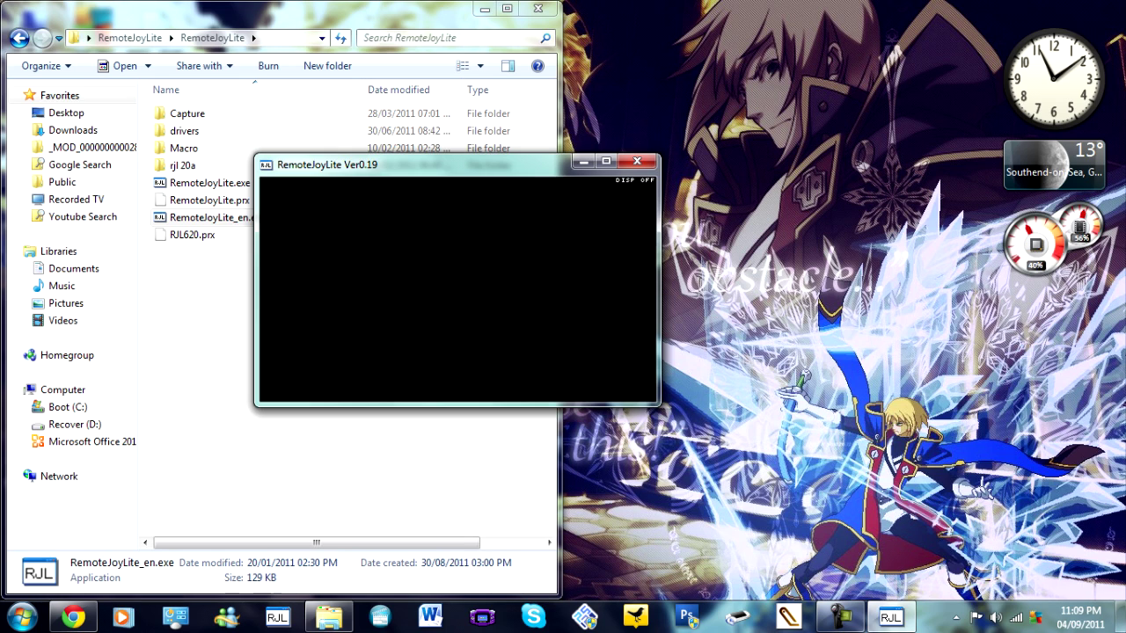
key("F3")
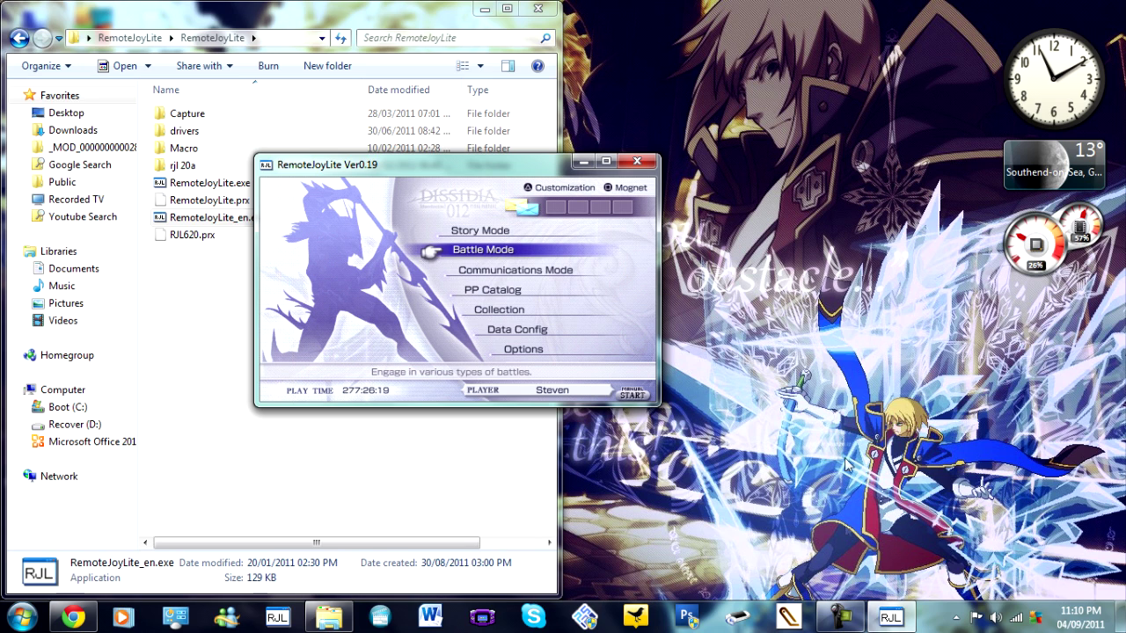
left_click(843, 618)
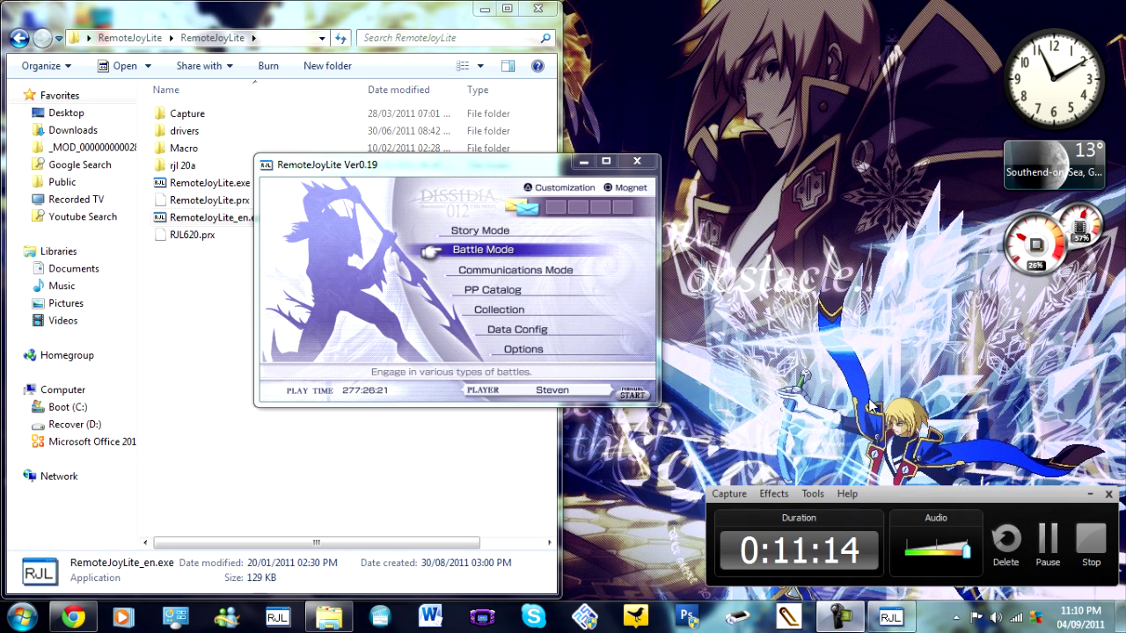